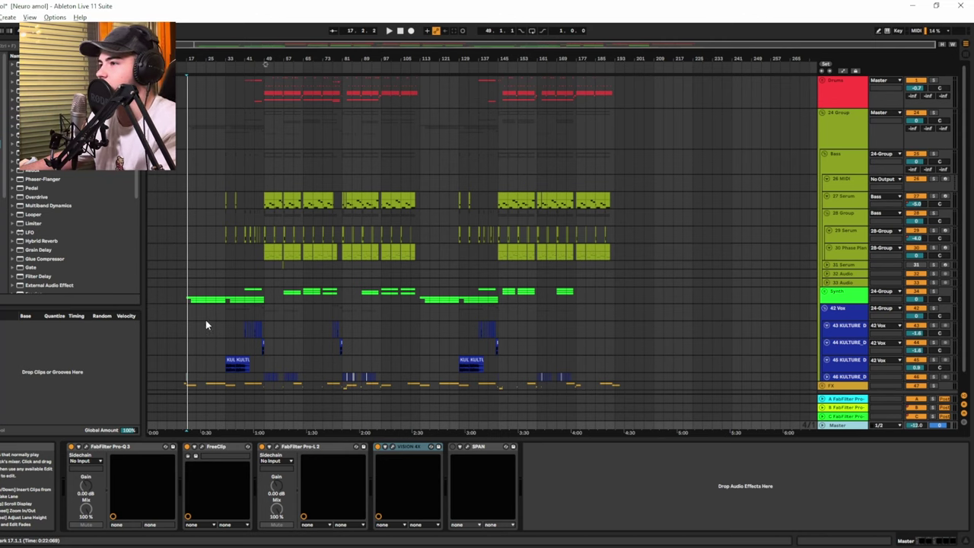
# - Play the full arrangement from bar 17 and open the VISION 4X analyser on the Master track
pyautogui.press('space')
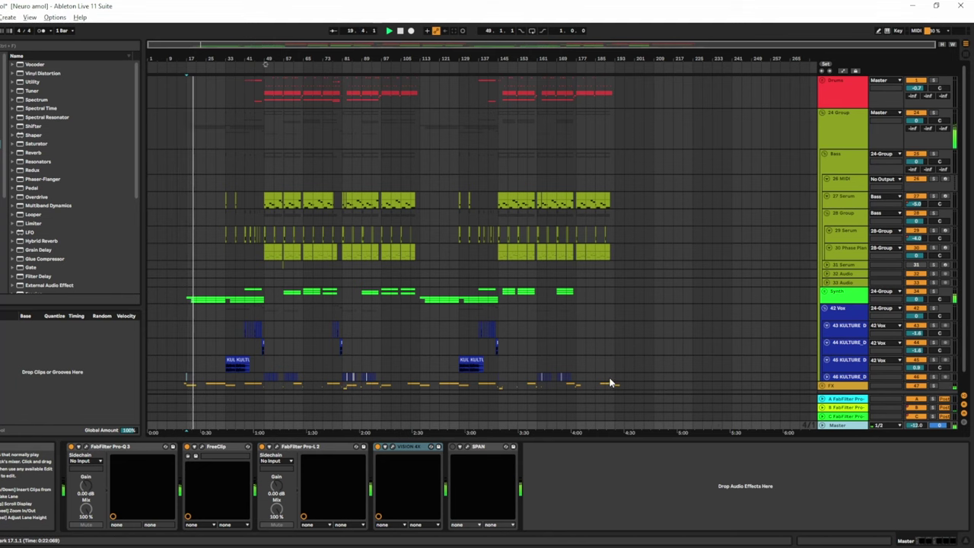
pyautogui.click(392, 449)
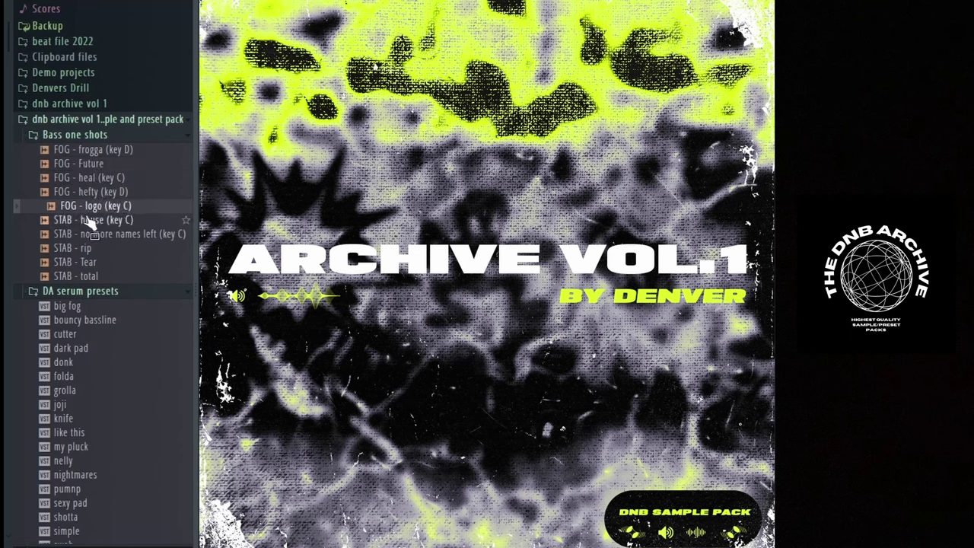
pyautogui.scroll(-4, 83, 253)
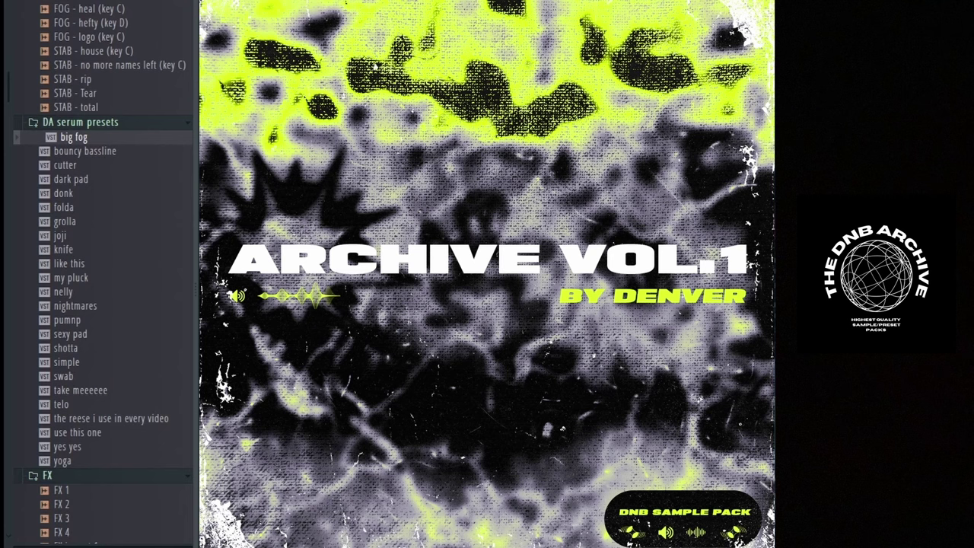
pyautogui.scroll(1, 99, 275)
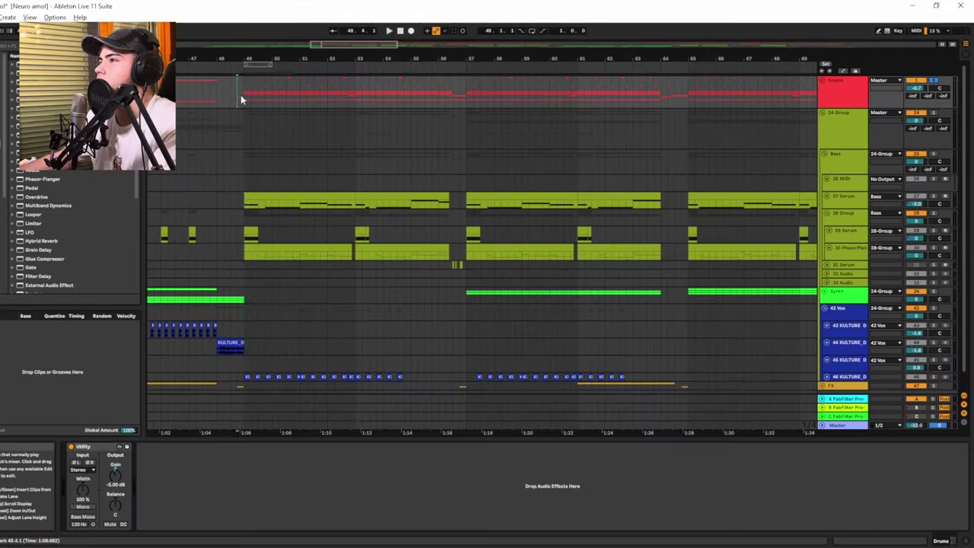
# - Play the soloed drums from around bar 49 and watch them in the Master track's VISION 4X analyser
pyautogui.click(242, 96)
pyautogui.press('space')
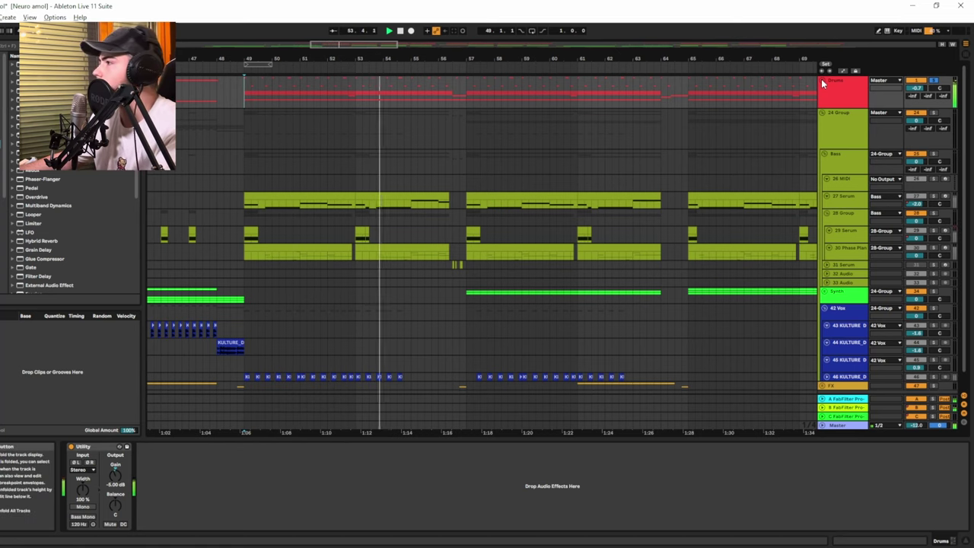
pyautogui.click(845, 424)
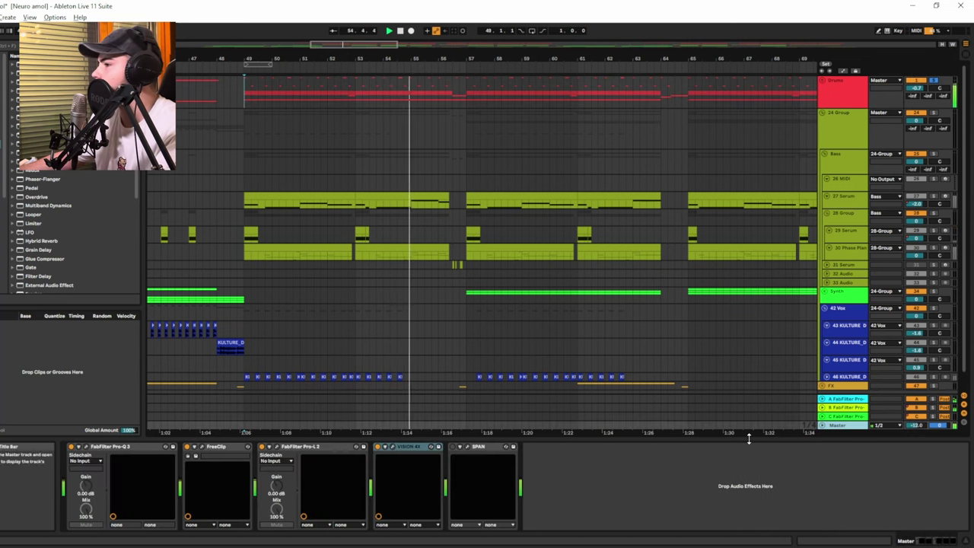
pyautogui.click(393, 447)
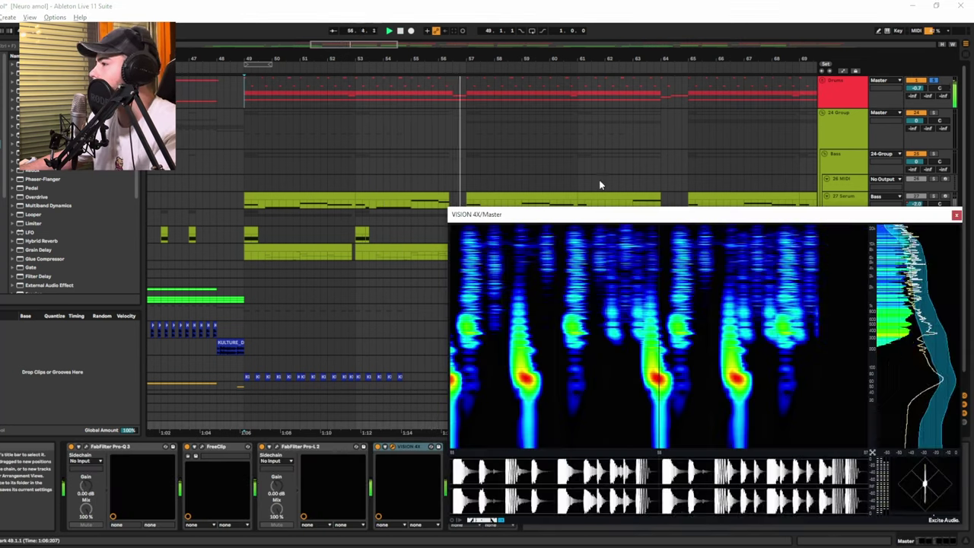
pyautogui.press('space')
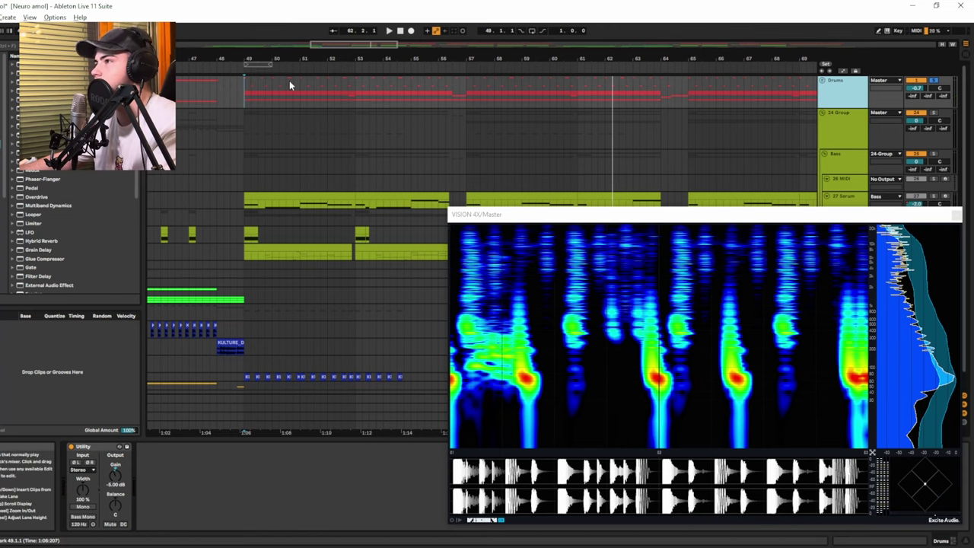
# - Unfold the Drums group and examine the clip pattern on the Kick 2 track
pyautogui.click(824, 80)
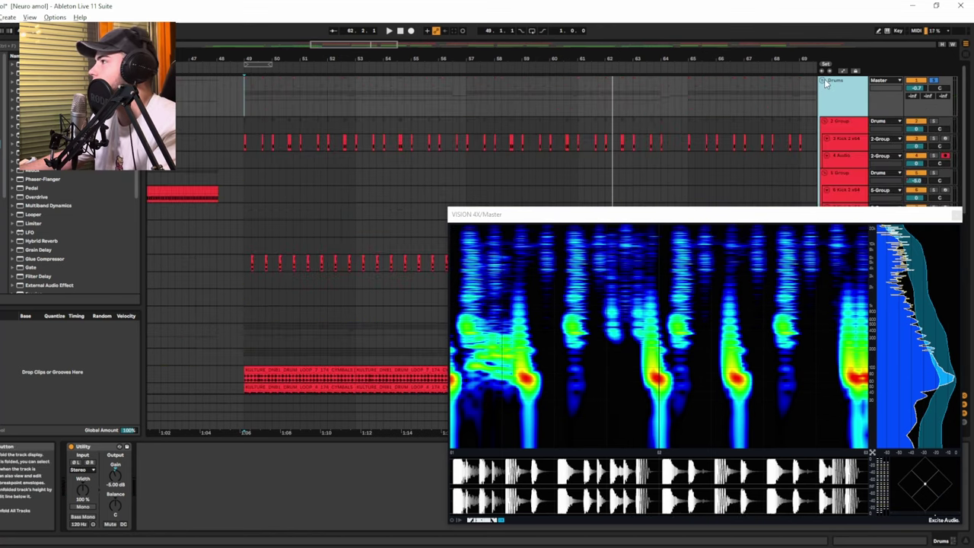
pyautogui.scroll(5, 301, 151)
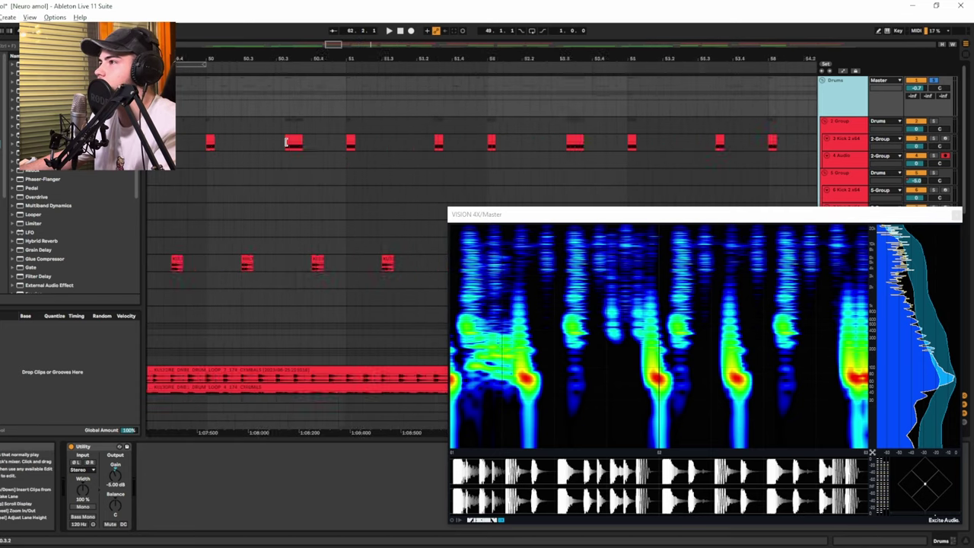
pyautogui.scroll(5, 287, 138)
pyautogui.scroll(-8, 288, 139)
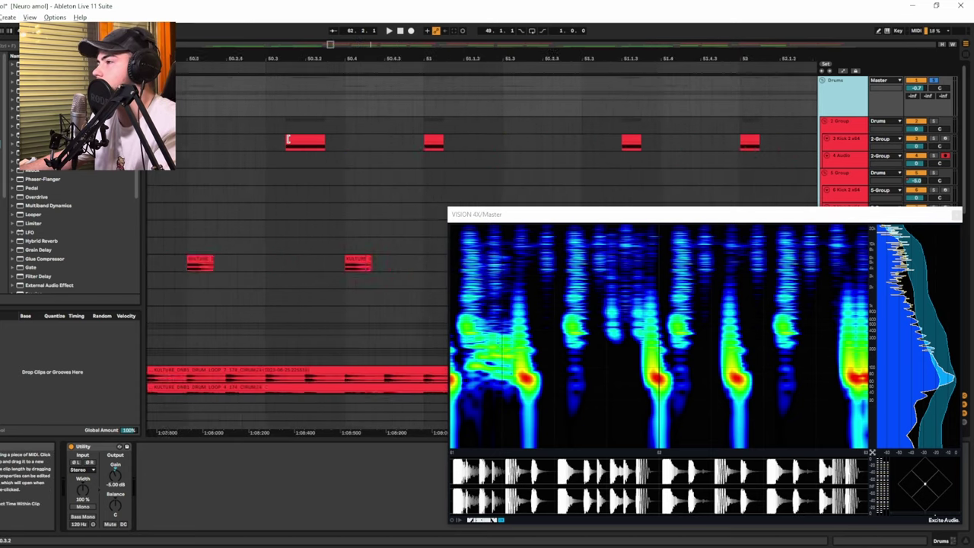
pyautogui.scroll(-6, 327, 170)
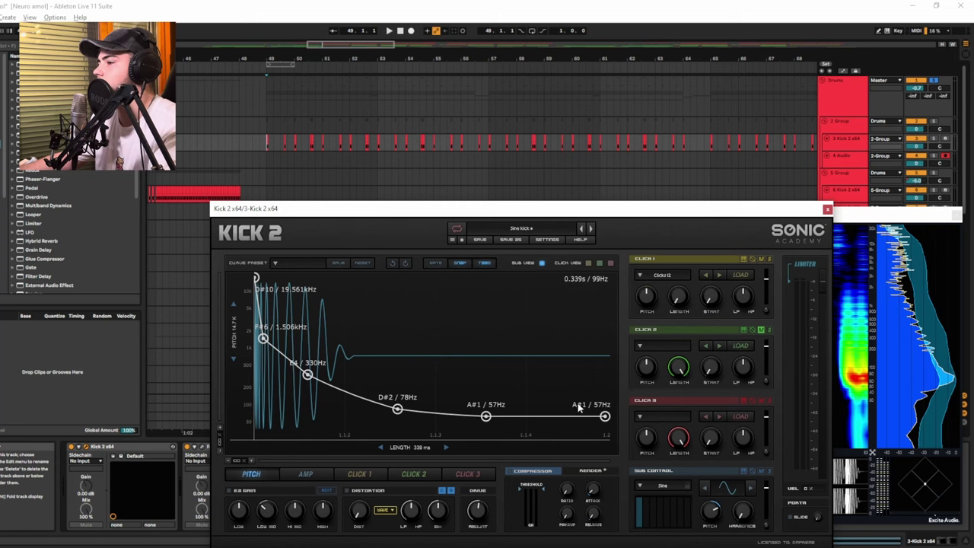
# - Close the VISION 4X analyser, view the kick's settings in the Kick 2 synth and close its window
pyautogui.click(907, 219)
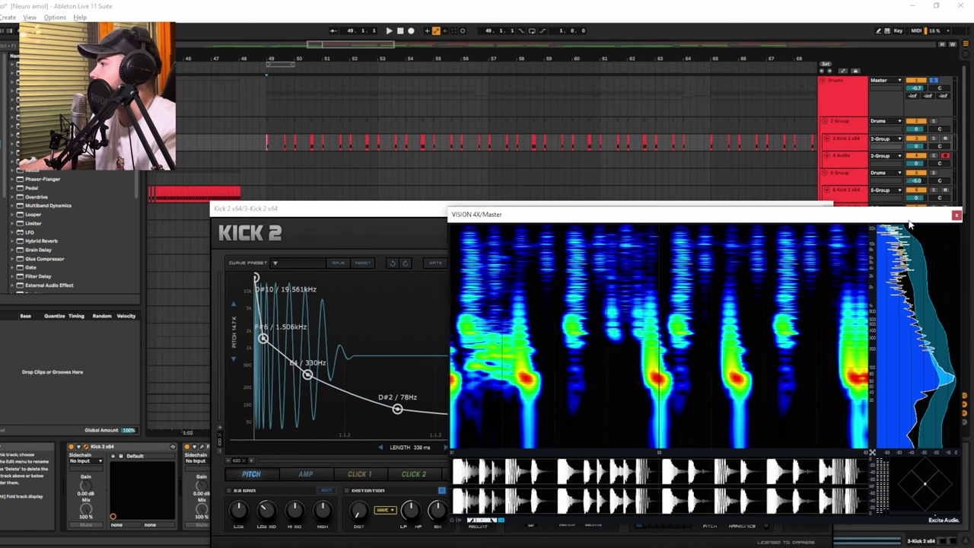
pyautogui.click(957, 216)
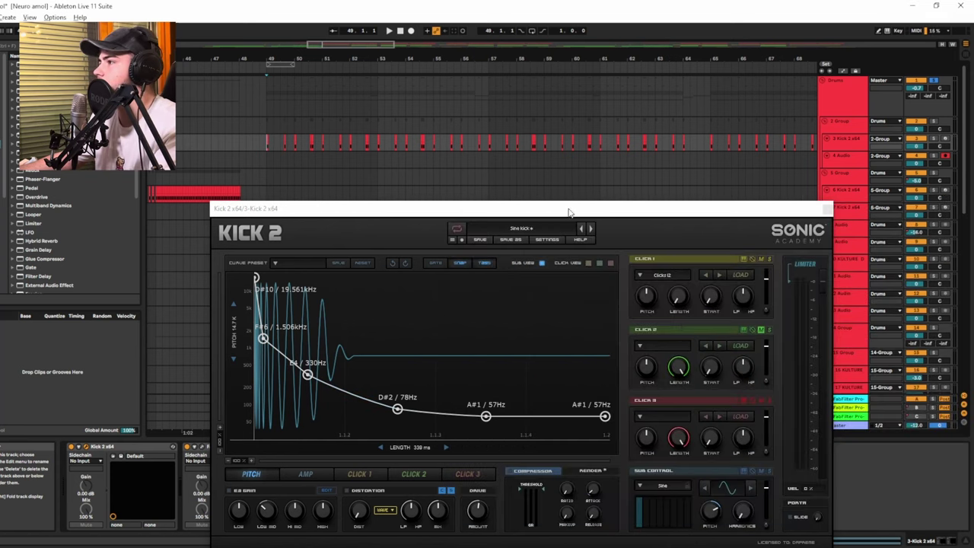
pyautogui.moveTo(569, 212); pyautogui.dragTo(398, 83)
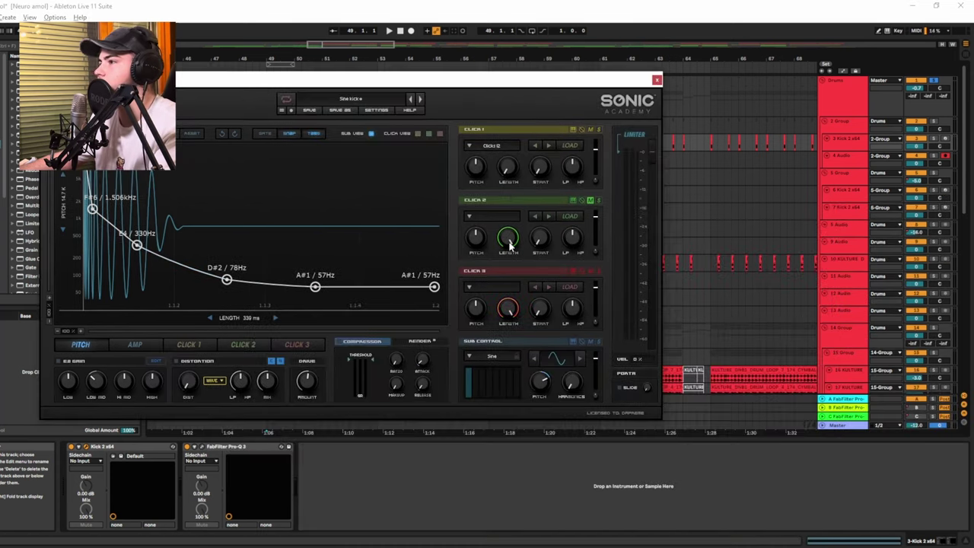
pyautogui.click(657, 80)
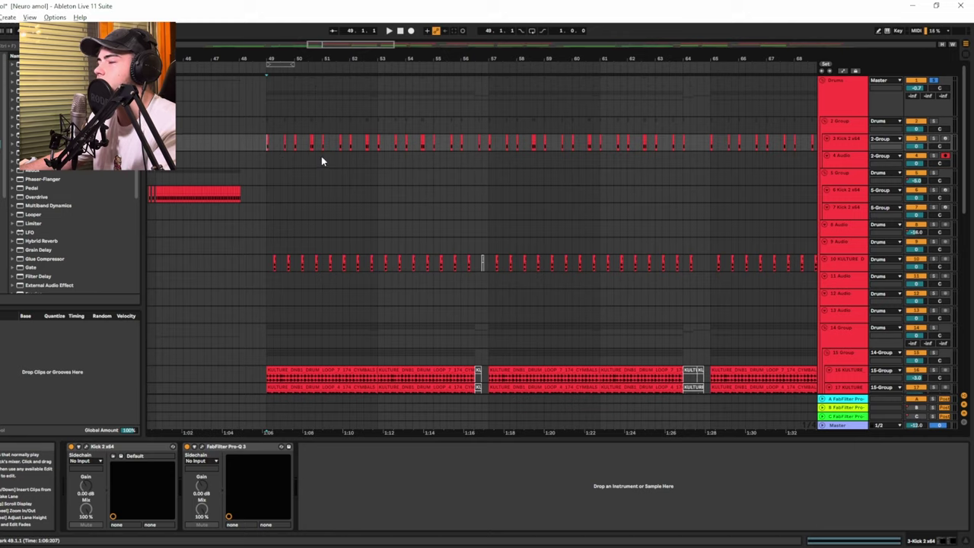
# - Examine the kick clips from bar 49 and open the FabFilter Pro-Q 3 equaliser on the kick track
pyautogui.scroll(5, 296, 153)
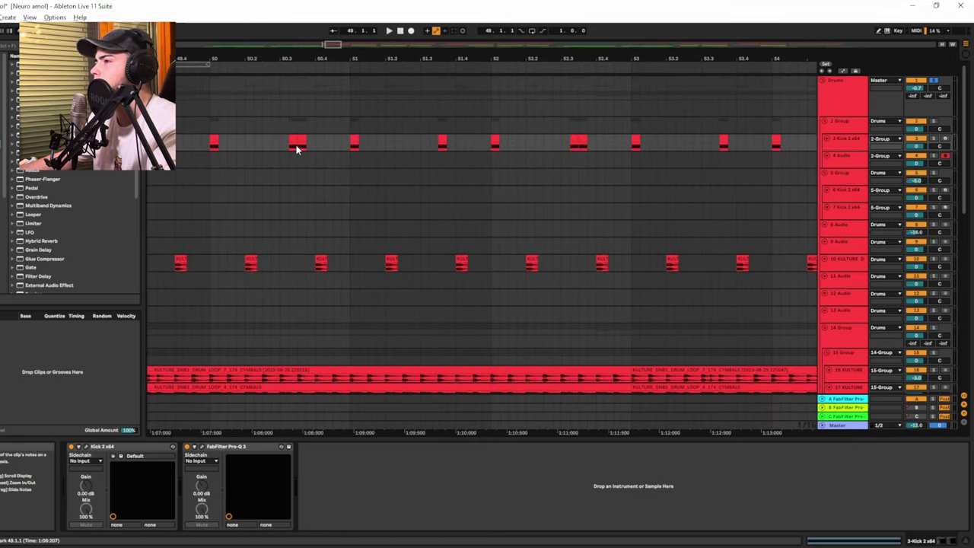
pyautogui.scroll(-3, 296, 144)
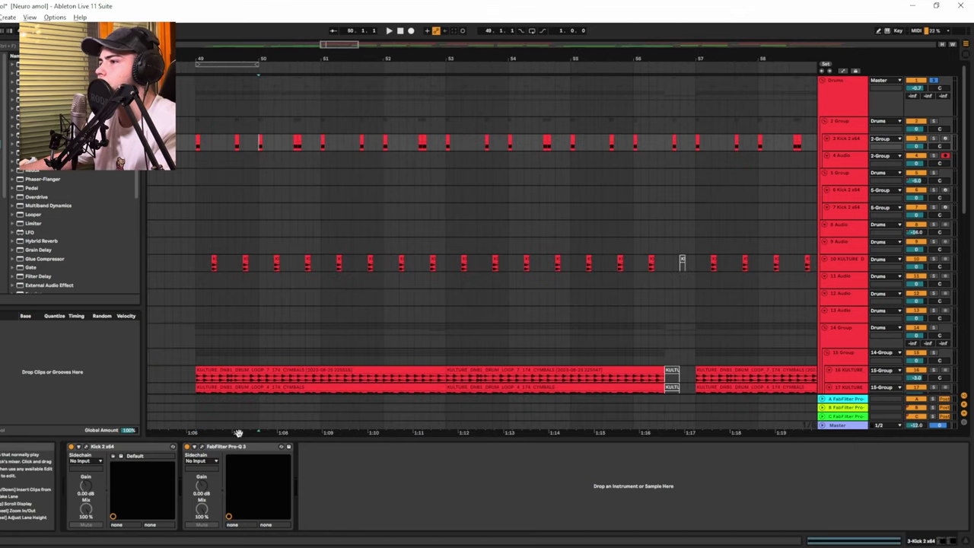
pyautogui.click(203, 447)
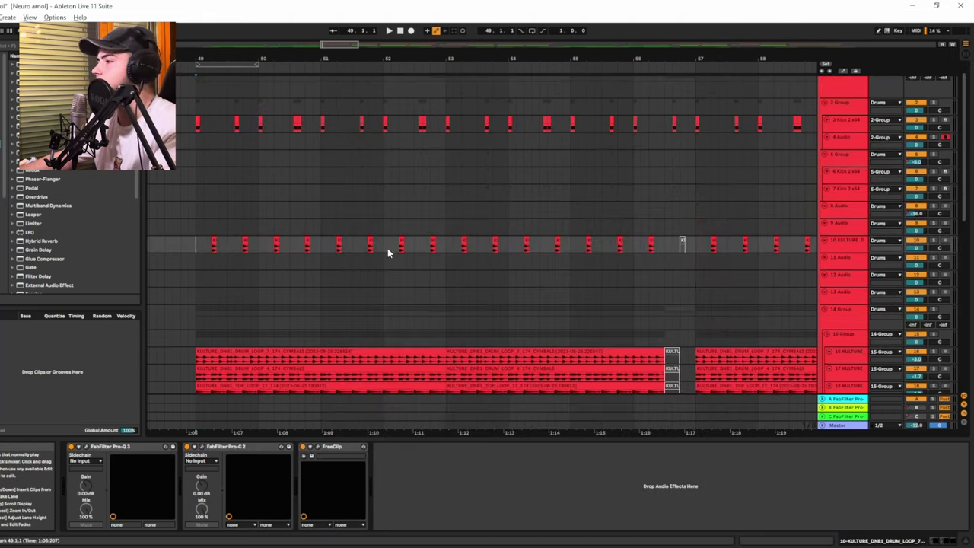
# - Select the first snare clip on the KULTURE kick-snare track and open that track's FabFilter Pro-C 2 compressor
pyautogui.click(213, 247)
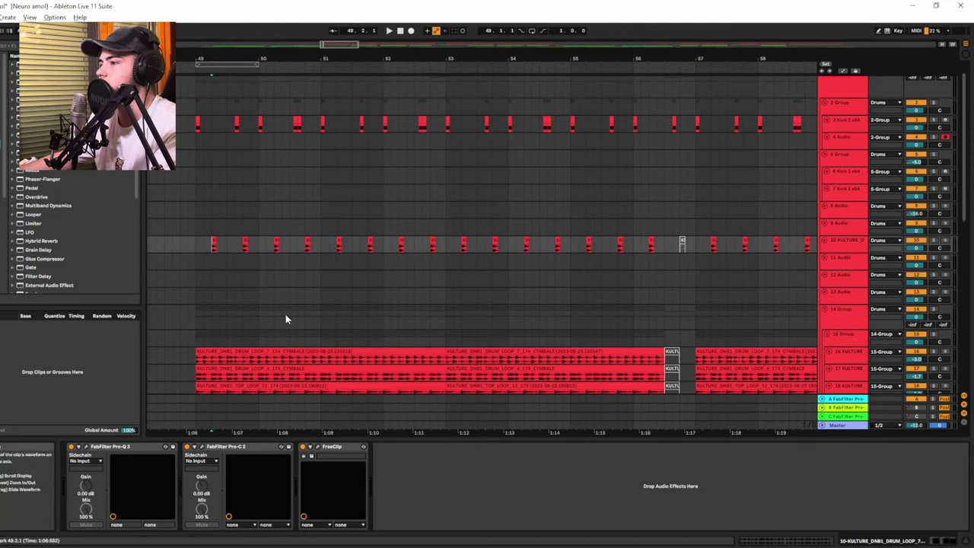
pyautogui.click(202, 449)
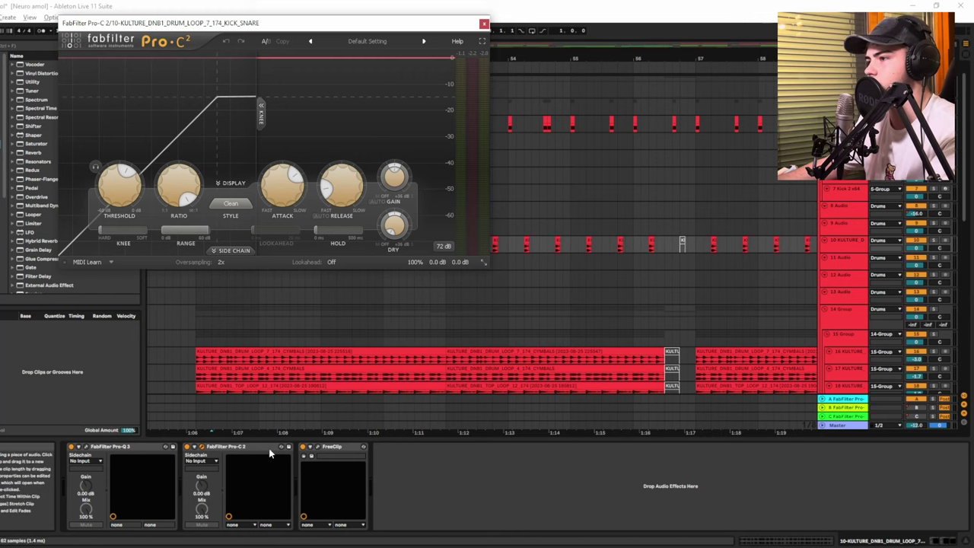
pyautogui.click(246, 449)
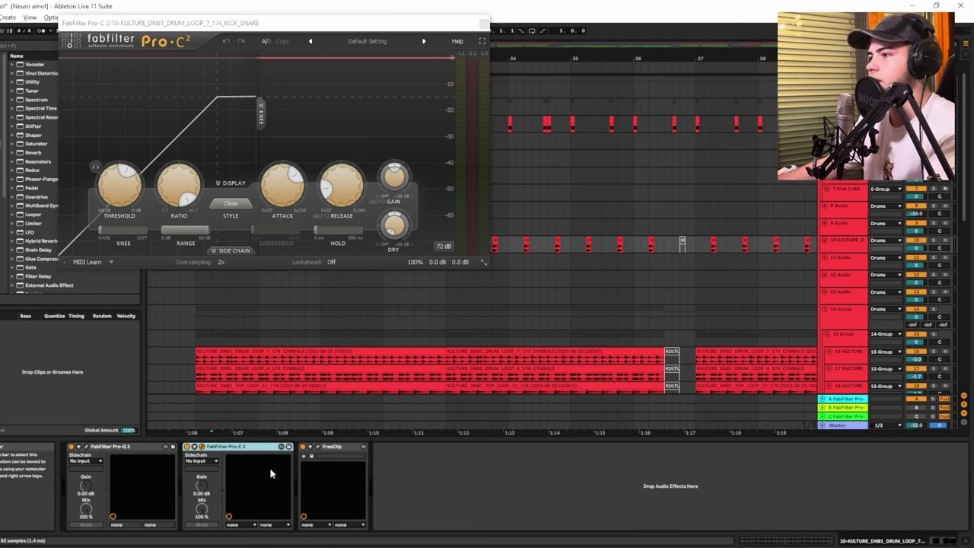
pyautogui.hotkey('ctrl', 'g')
pyautogui.hotkey('ctrl', 'alt', 'p')
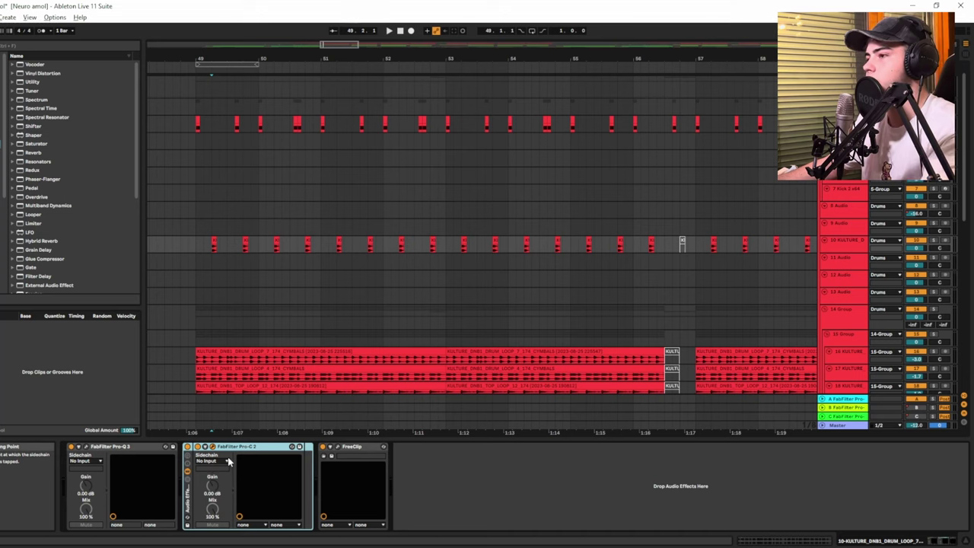
pyautogui.hotkey('ctrl', 'z')
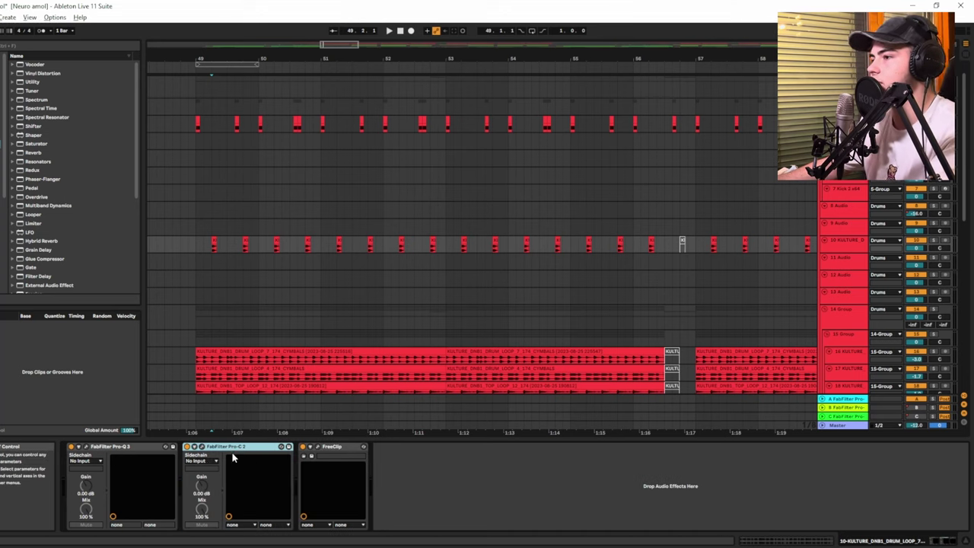
# - Duplicate the snare's Pro-C 2, keep the original switched off and choose Default Setting in the copy
pyautogui.hotkey('ctrl', 'd')
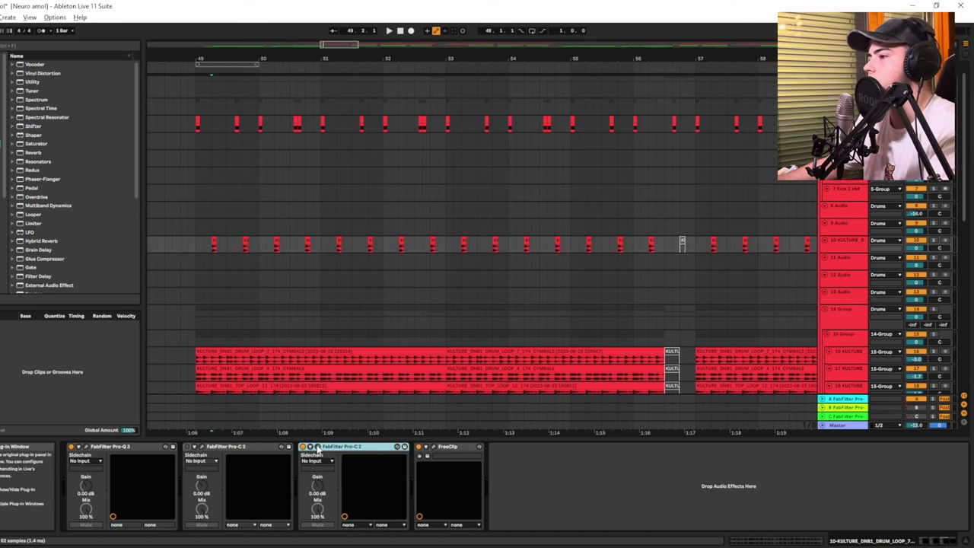
pyautogui.click(317, 447)
pyautogui.click(311, 42)
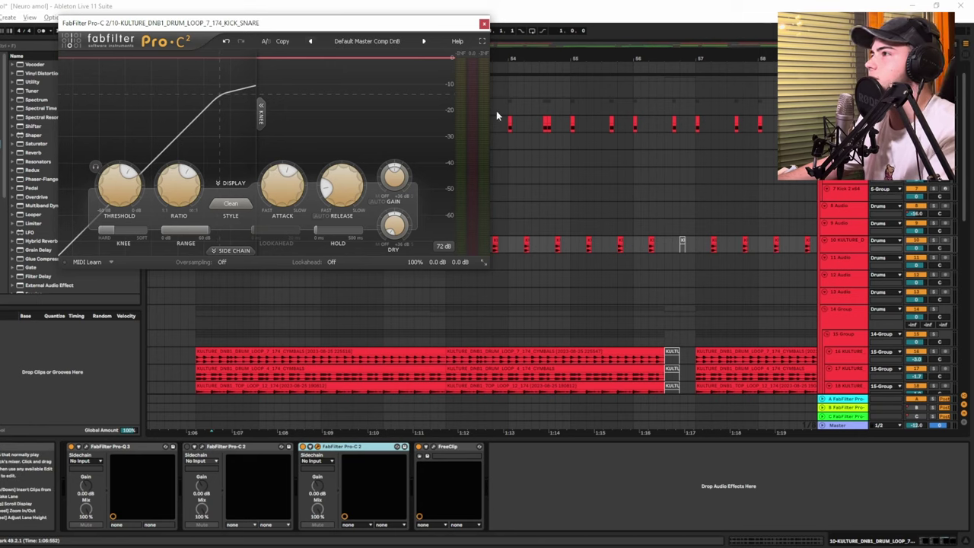
pyautogui.click(423, 41)
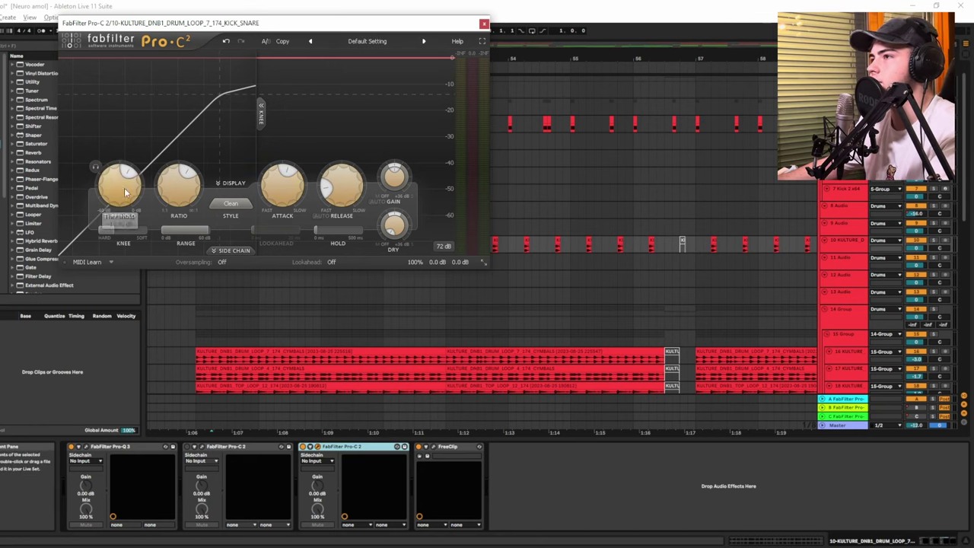
# - Set the duplicated Pro-C 2's threshold to -60 dB with the fastest attack and release, and audition the snare
pyautogui.moveTo(126, 192); pyautogui.dragTo(127, 218)
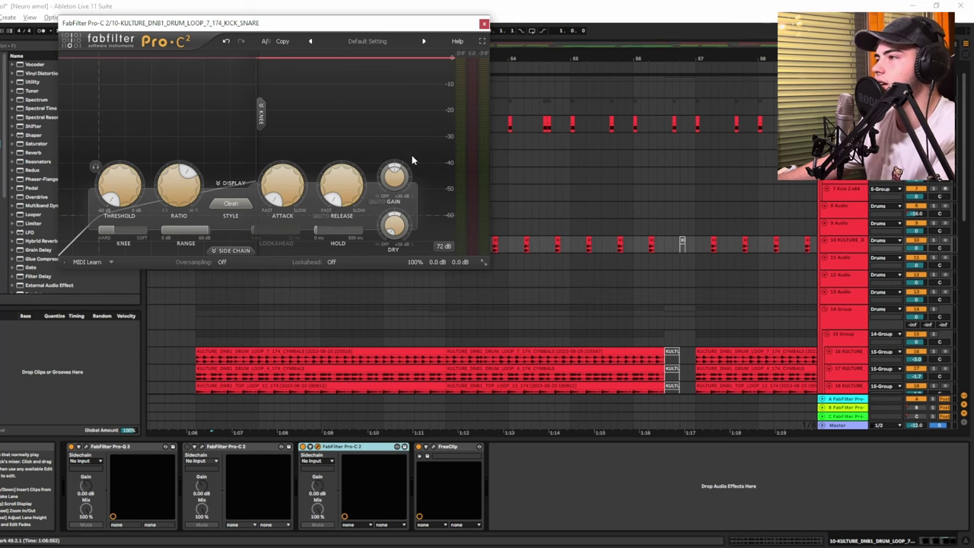
pyautogui.press('space')
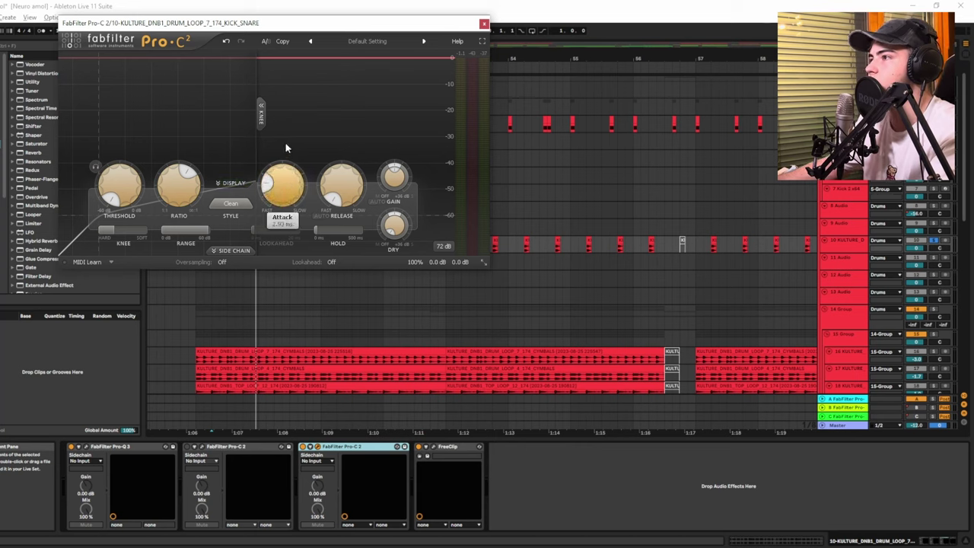
# - Adjust the snare compressor's attack to a slow setting while auditioning, and raise the threshold slightly above its minimum
pyautogui.moveTo(288, 82); pyautogui.dragTo(287, 77)
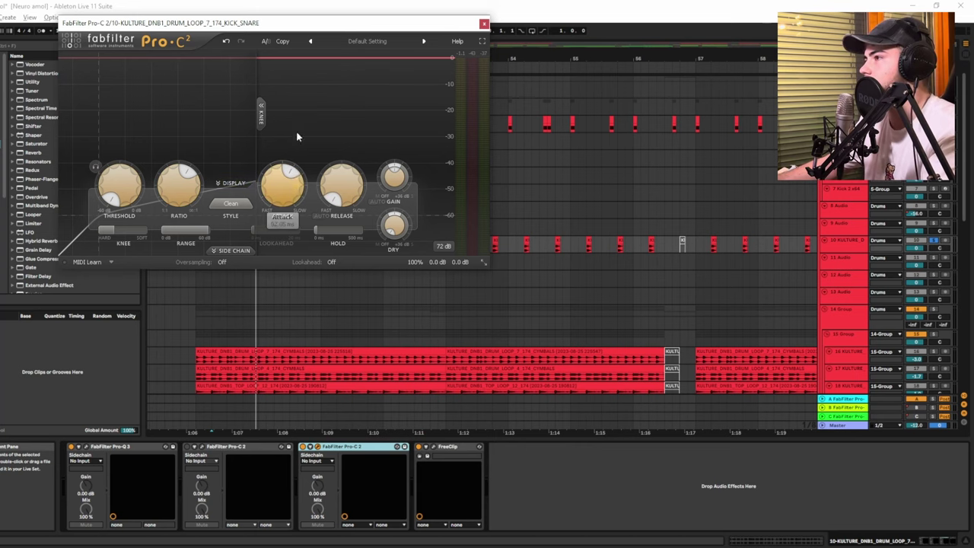
pyautogui.moveTo(288, 174)
pyautogui.mouseDown()
pyautogui.moveTo(287, 131)
pyautogui.moveTo(287, 192)
pyautogui.mouseUp()
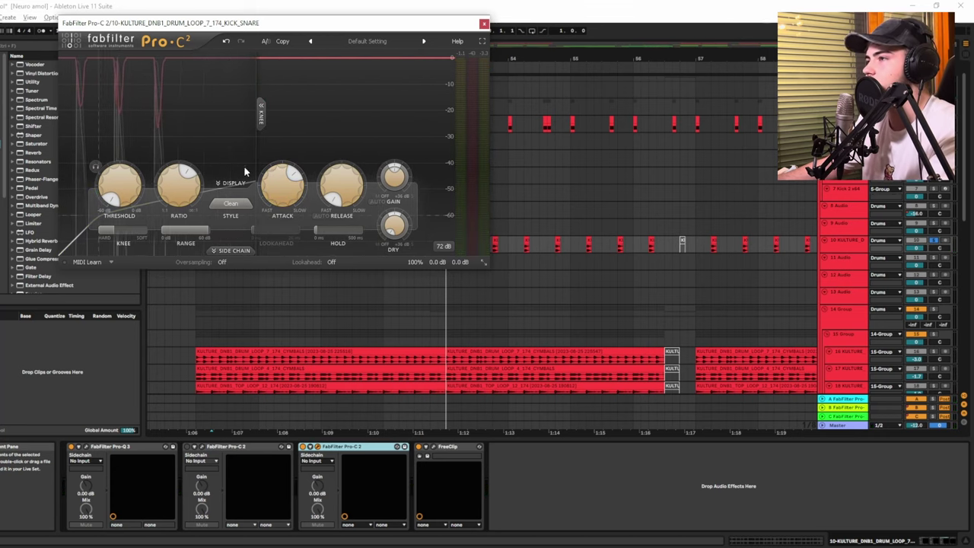
pyautogui.moveTo(279, 188)
pyautogui.mouseDown()
pyautogui.moveTo(279, 199)
pyautogui.moveTo(276, 178)
pyautogui.mouseUp()
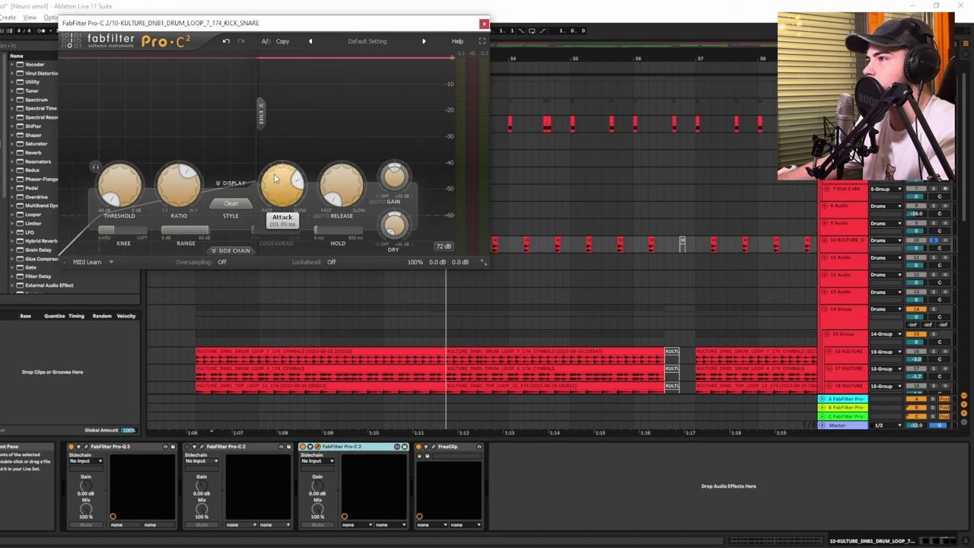
pyautogui.press('space')
pyautogui.moveTo(275, 267); pyautogui.dragTo(275, 186)
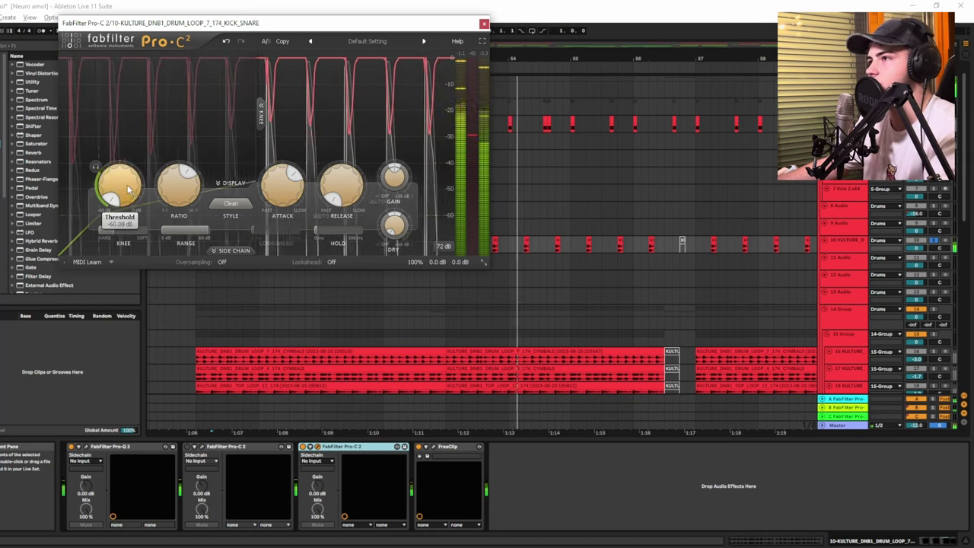
pyautogui.moveTo(129, 189); pyautogui.dragTo(128, 172)
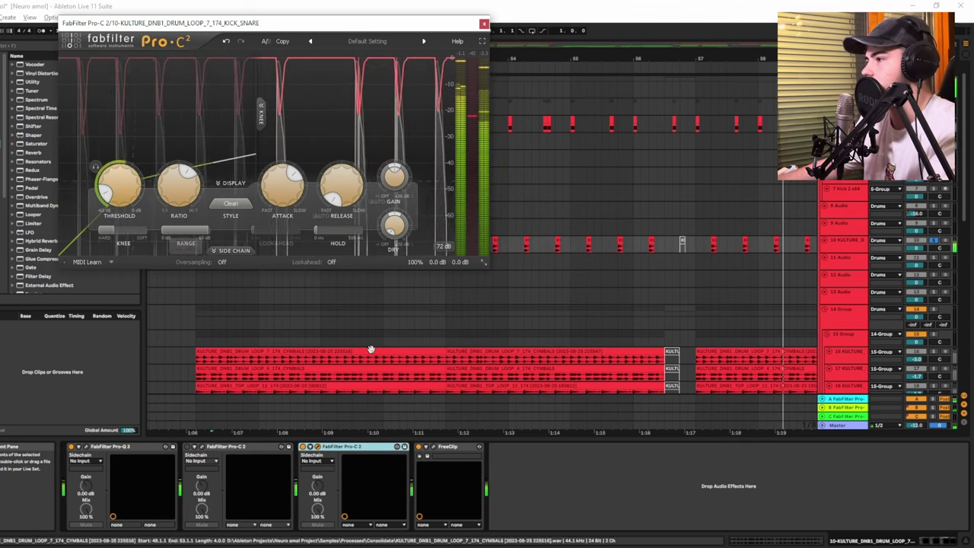
# - Open the VISION 4X analyzer on the Master track and play the compressed snare beside the Pro-C 2 window
pyautogui.click(401, 421)
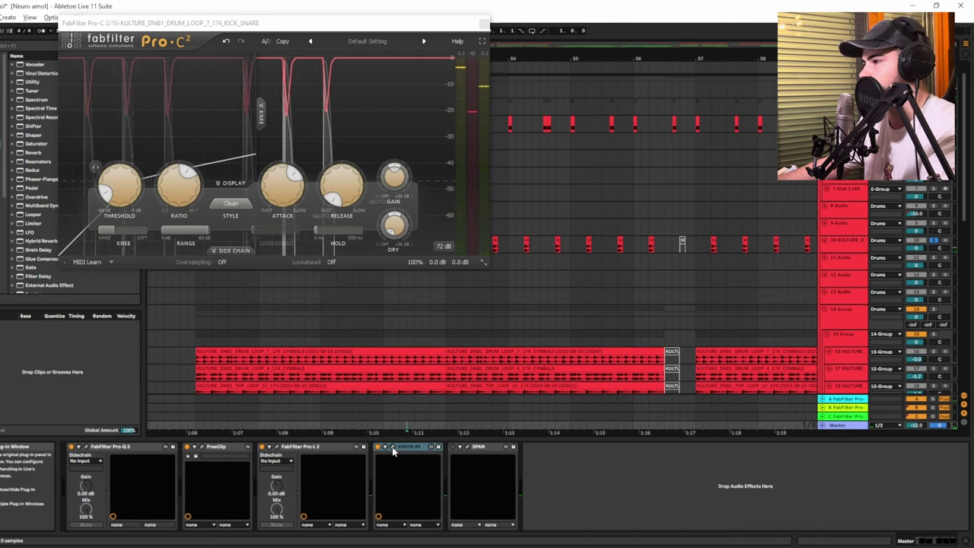
pyautogui.click(390, 447)
pyautogui.click(299, 32)
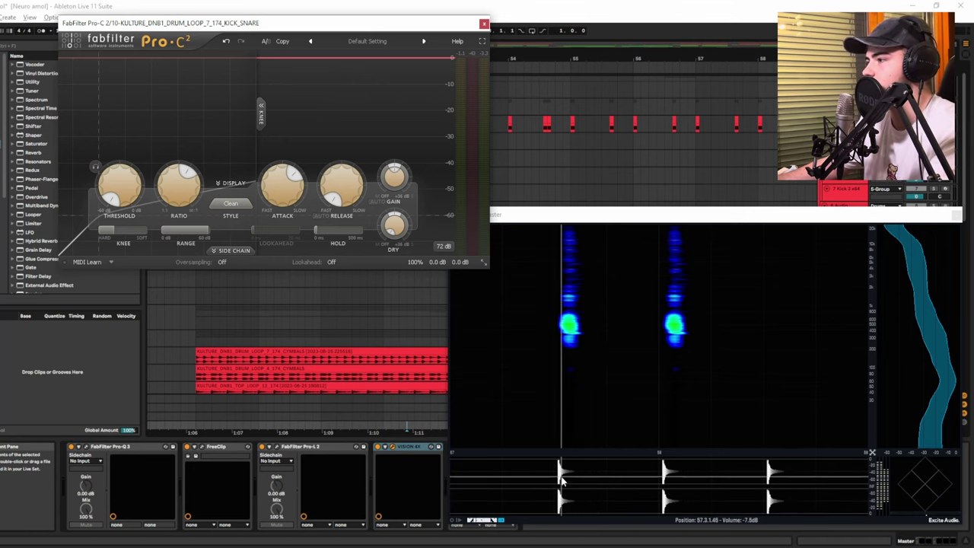
pyautogui.press('space')
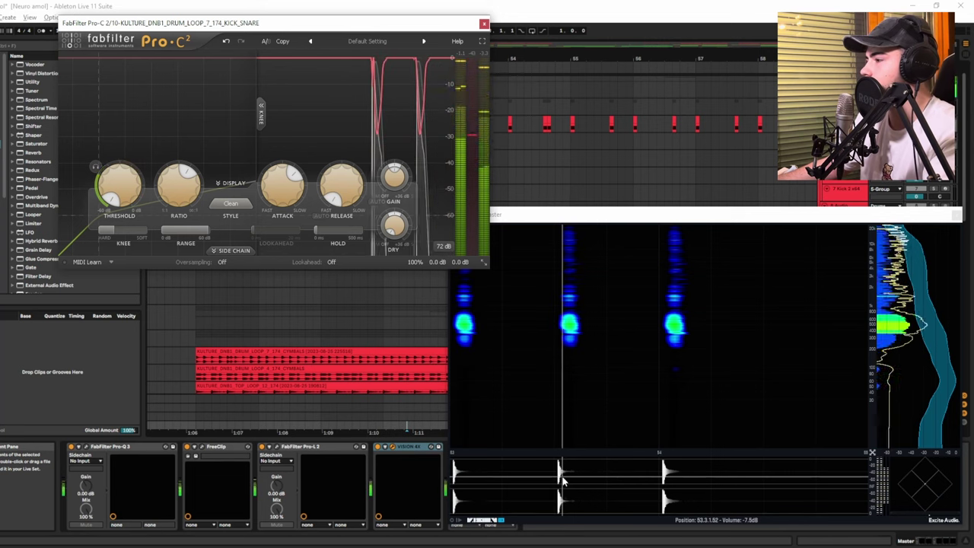
# - Set the duplicated Pro-C 2's attack to about 76 ms and its threshold to about -25 dB while auditioning the snare
pyautogui.moveTo(291, 199); pyautogui.dragTo(288, 93)
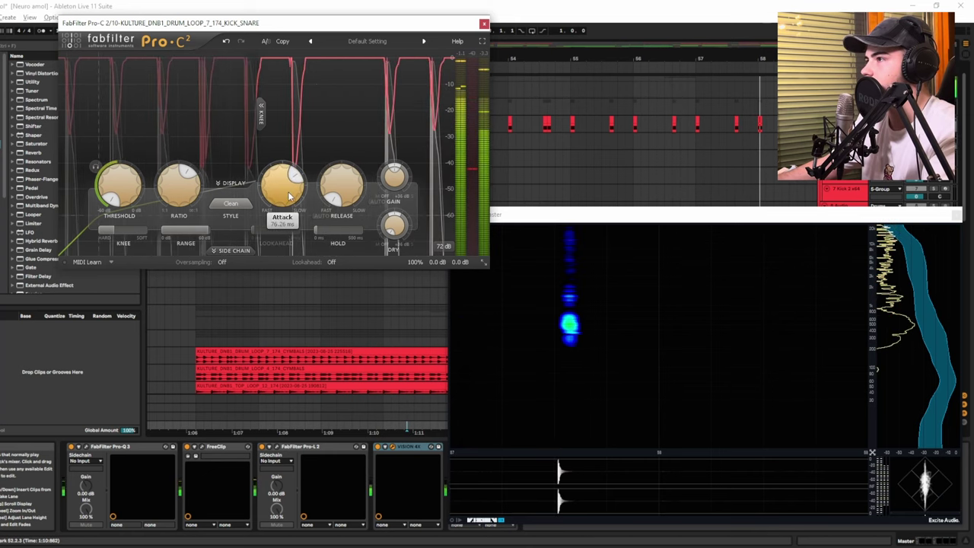
pyautogui.moveTo(124, 185); pyautogui.dragTo(124, 102)
pyautogui.press('space')
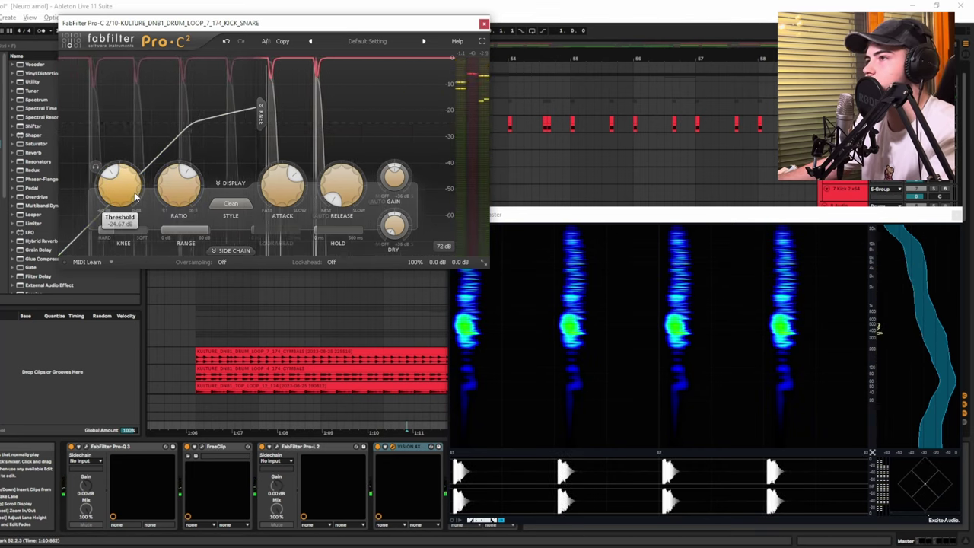
pyautogui.moveTo(125, 196)
pyautogui.mouseDown()
pyautogui.moveTo(123, 178)
pyautogui.moveTo(125, 197)
pyautogui.mouseUp()
pyautogui.press('space')
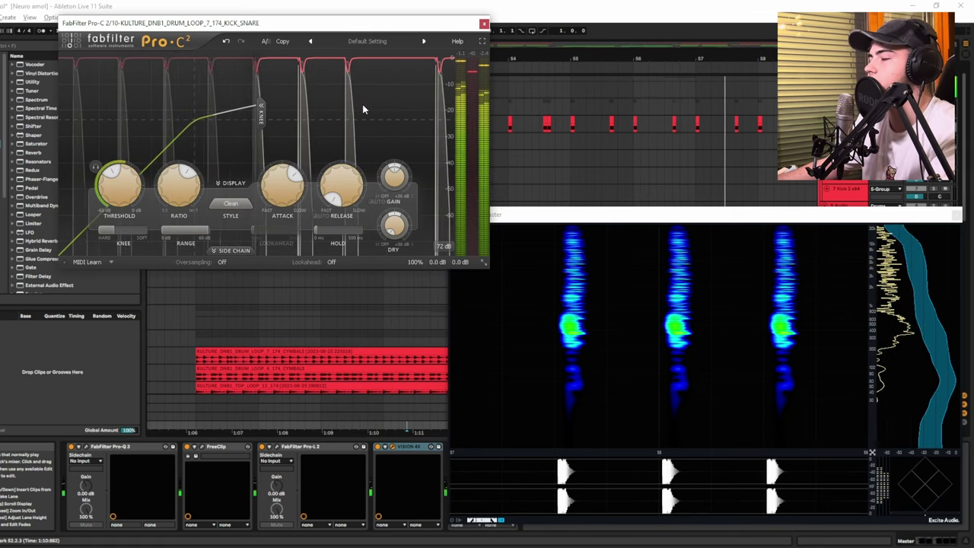
pyautogui.moveTo(407, 226)
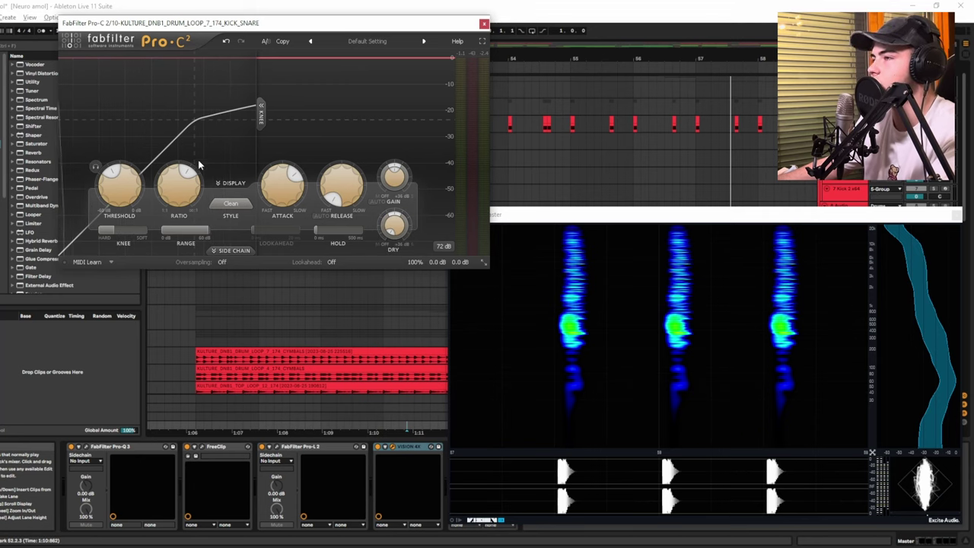
pyautogui.moveTo(362, 187)
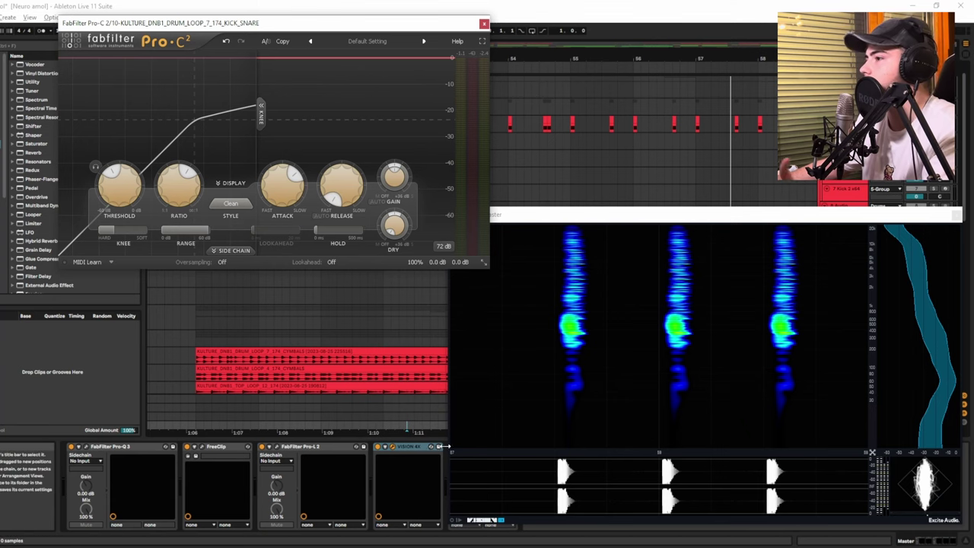
# - Delete the duplicated Pro-C 2 from the kick-snare track, switch the original Pro-C 2 back on and open it
pyautogui.click(484, 23)
pyautogui.click(204, 242)
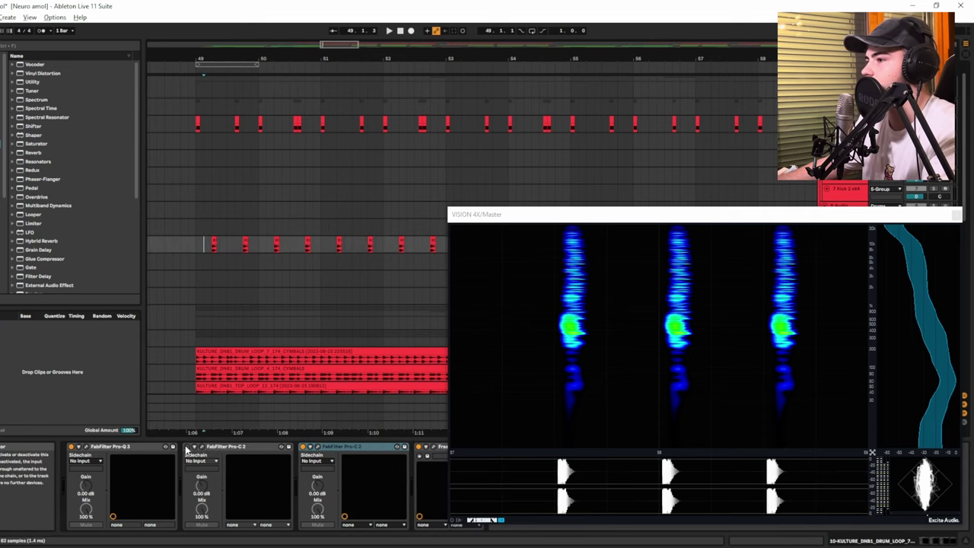
pyautogui.click(324, 451)
pyautogui.click(301, 449)
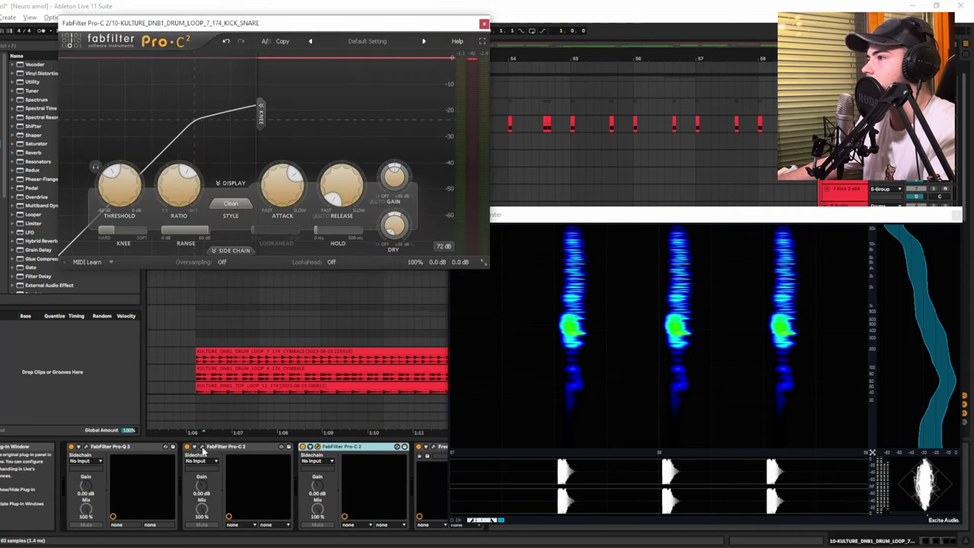
pyautogui.click(333, 449)
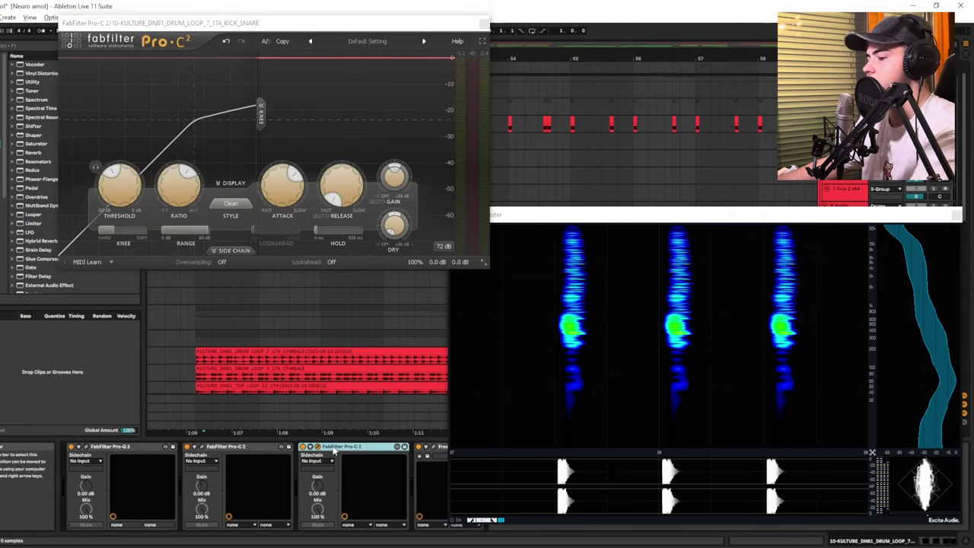
pyautogui.press('Delete')
pyautogui.click(202, 448)
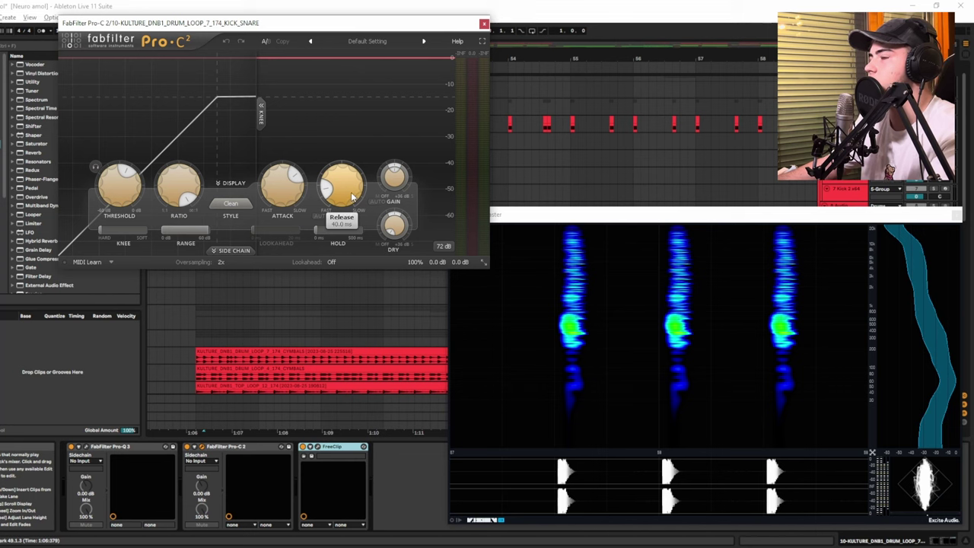
# - Try a much slower release on the snare's original Pro-C 2 during playback and undo the change
pyautogui.press('space')
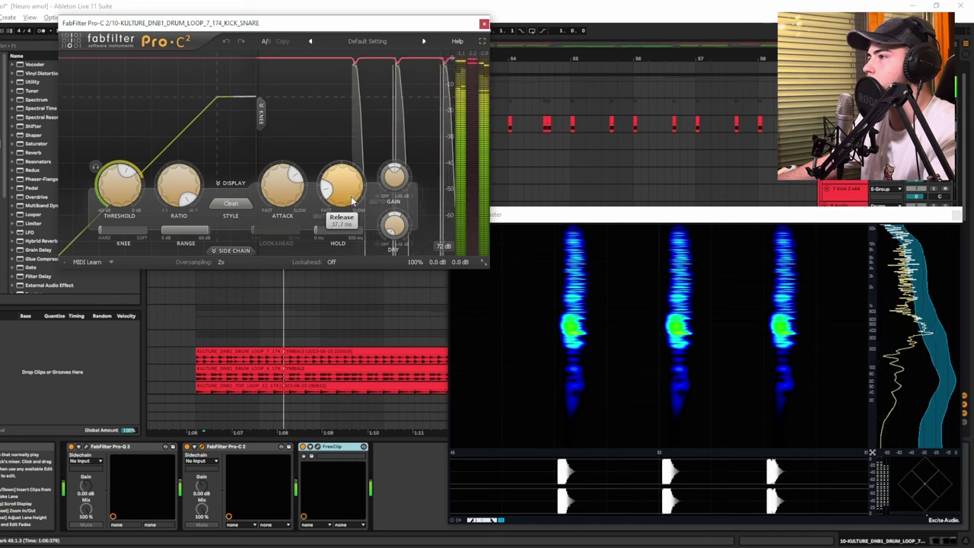
pyautogui.moveTo(353, 201); pyautogui.dragTo(351, 120)
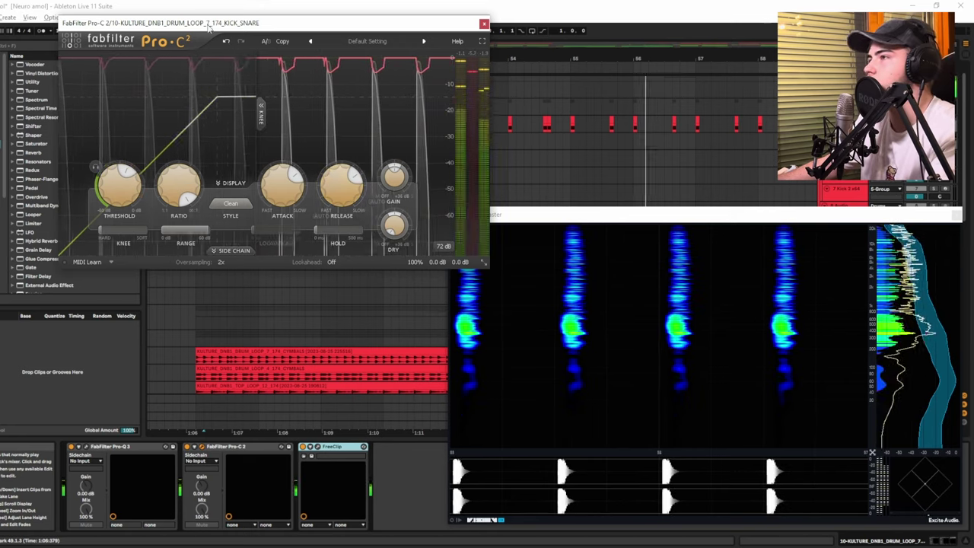
pyautogui.click(226, 41)
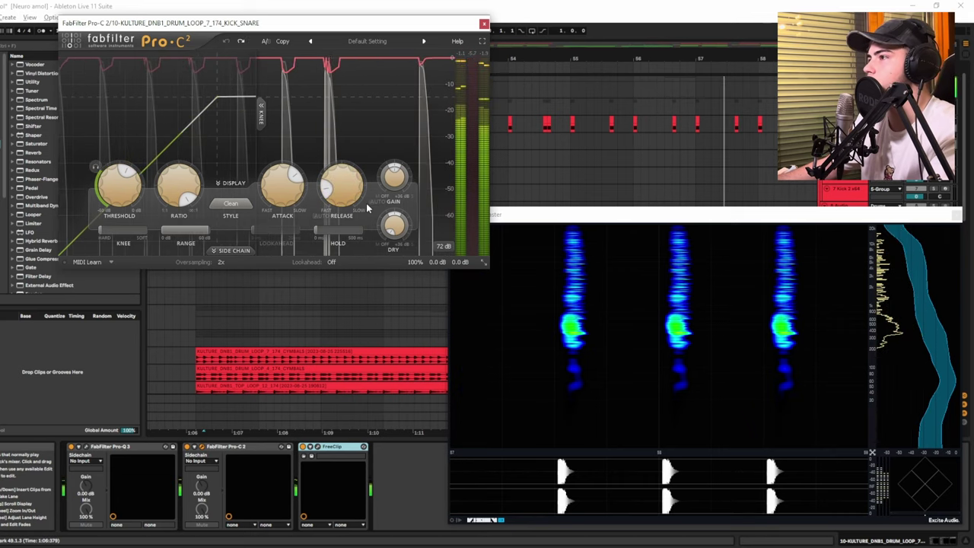
# - Close the Pro-C 2 and VISION 4X windows
pyautogui.click(484, 24)
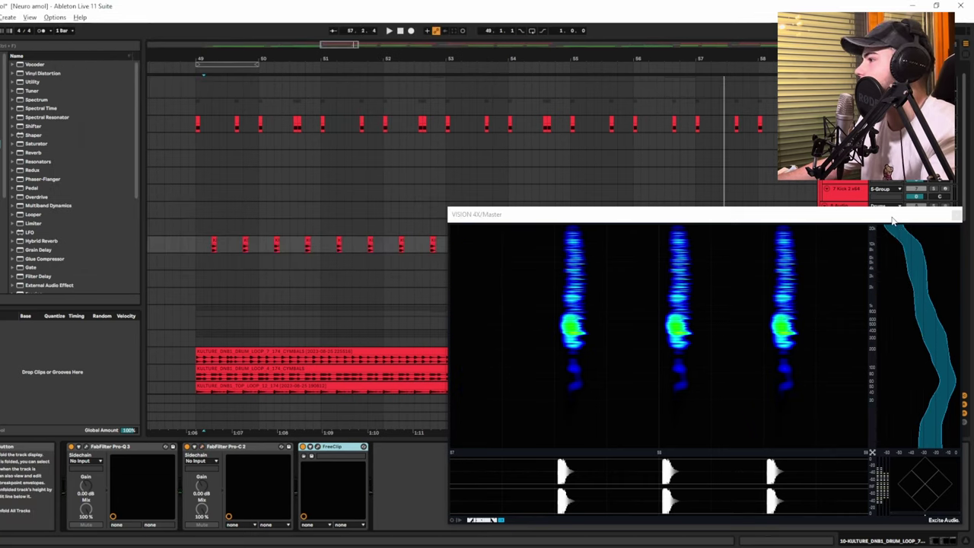
pyautogui.moveTo(892, 217); pyautogui.dragTo(740, 123)
pyautogui.click(805, 120)
# - Solo the 15-Group and play its layered cymbal and top loops together from bar 49
pyautogui.scroll(-1, 356, 284)
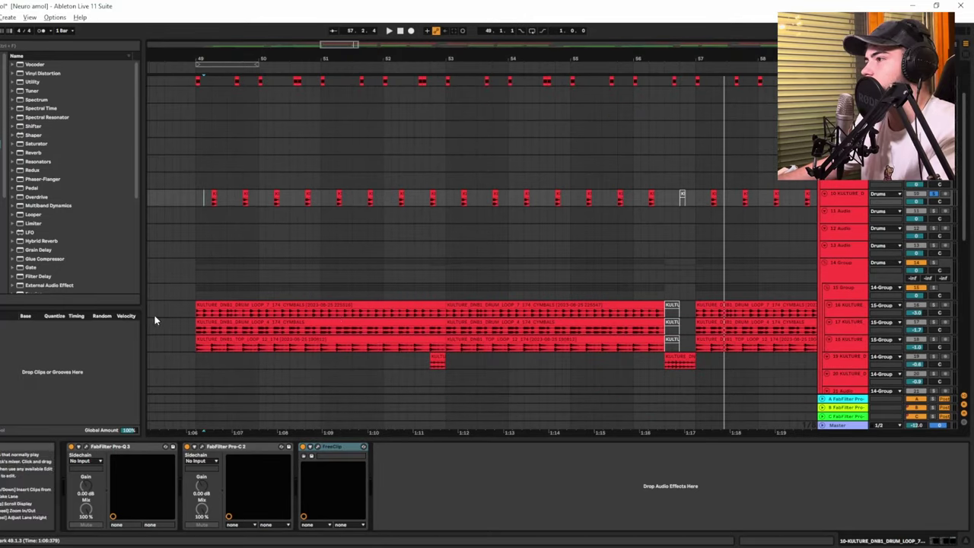
pyautogui.scroll(-3, 337, 315)
pyautogui.scroll(-2, 337, 315)
pyautogui.scroll(-3, 300, 289)
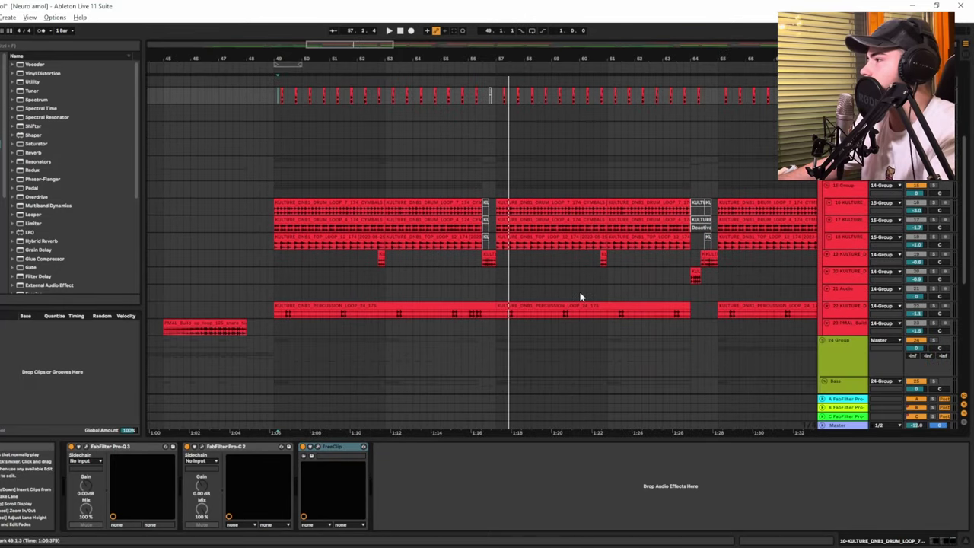
pyautogui.click(276, 189)
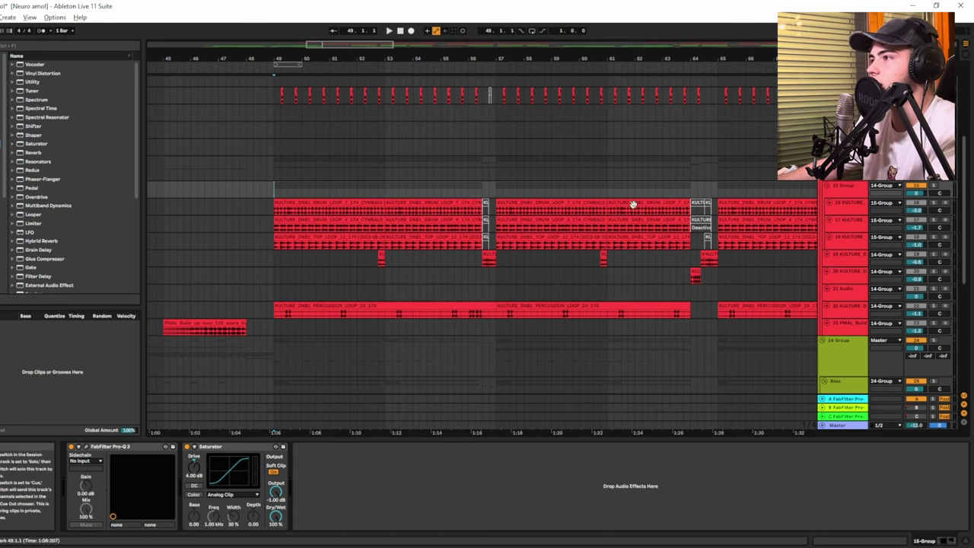
pyautogui.scroll(2, 269, 207)
pyautogui.scroll(5, 289, 215)
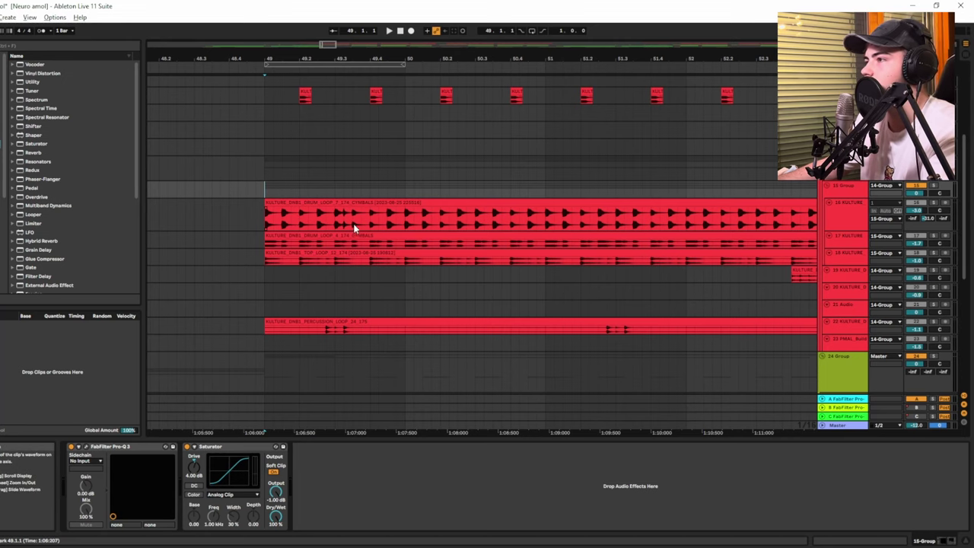
pyautogui.scroll(2, 349, 243)
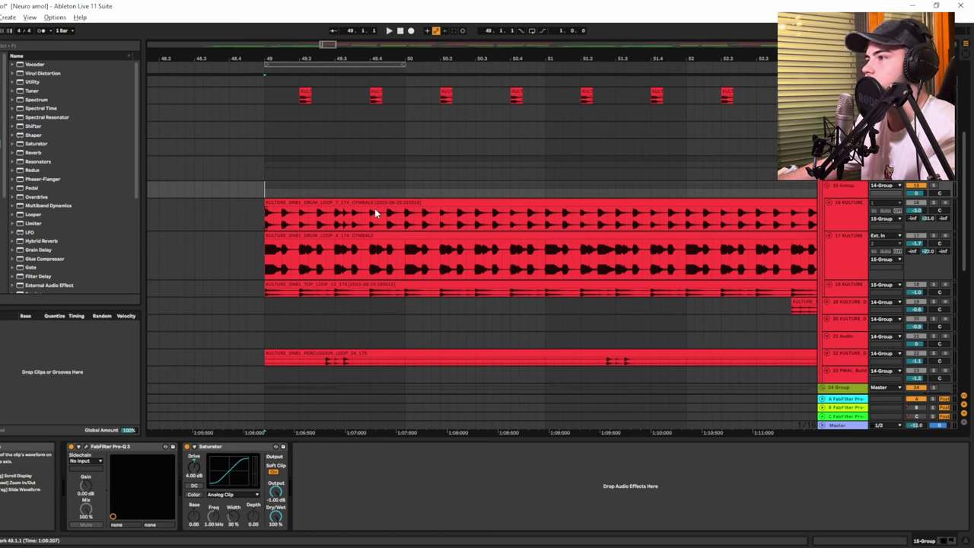
pyautogui.click(271, 218)
pyautogui.press('space')
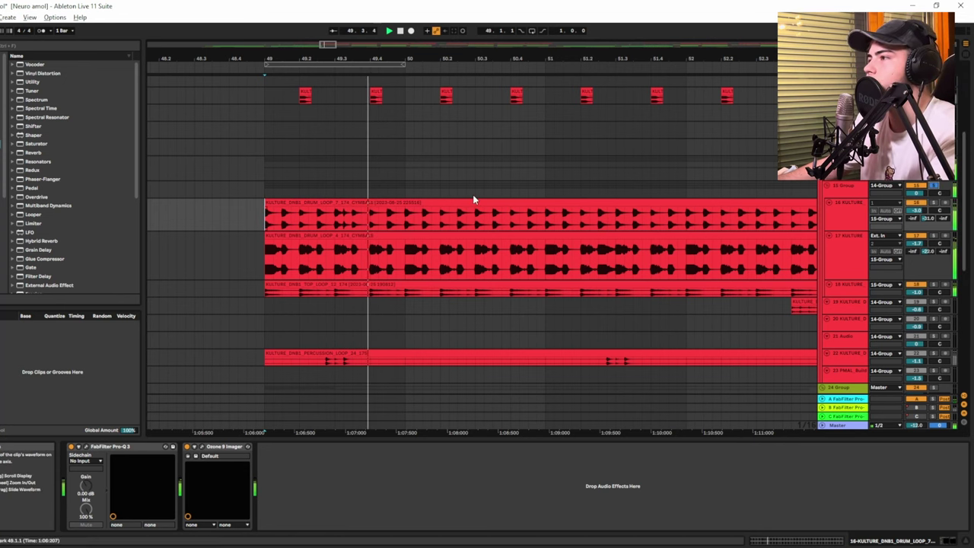
# - Replay the loops from bar 49, soloing the individual cymbal and top loop tracks in turn to compare the layers
pyautogui.keyDown('ctrl'); pyautogui.scroll(-6, 446, 233); pyautogui.keyUp('ctrl')
pyautogui.scroll(-2, 446, 236)
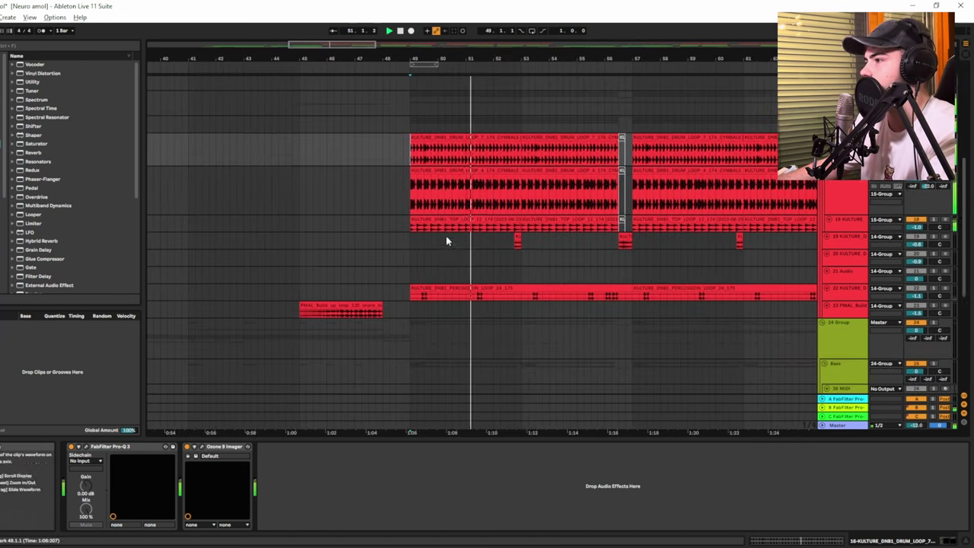
pyautogui.scroll(-2, 515, 243)
pyautogui.scroll(3, 513, 254)
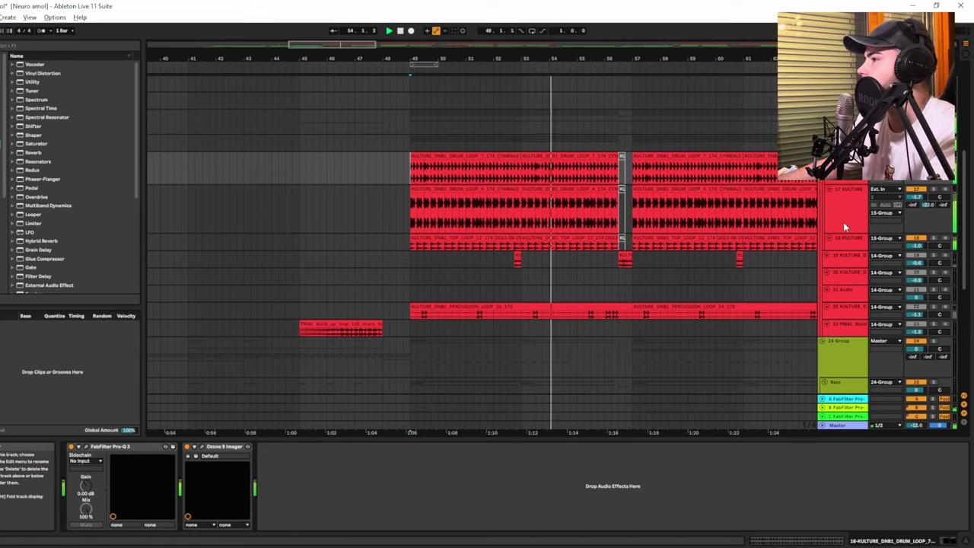
pyautogui.scroll(-1, 666, 274)
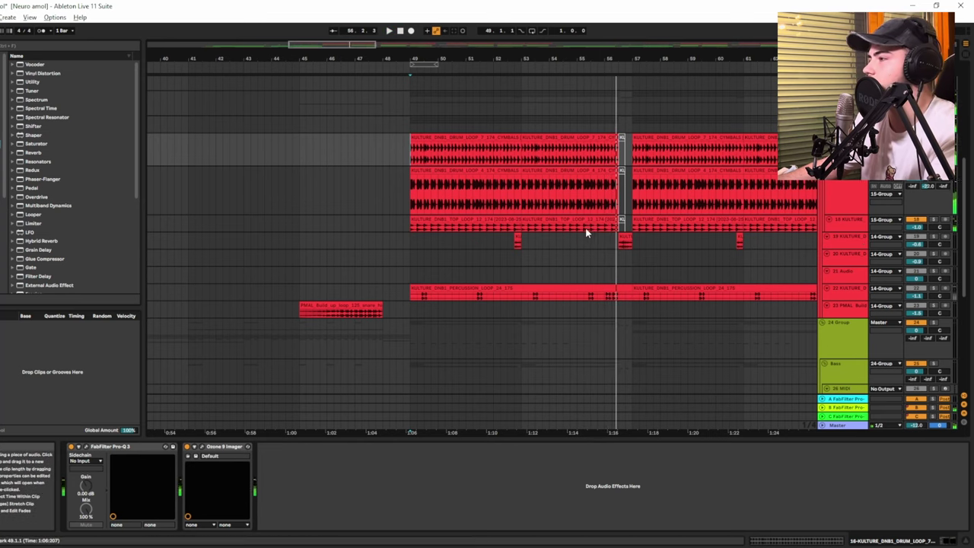
pyautogui.scroll(3, 517, 253)
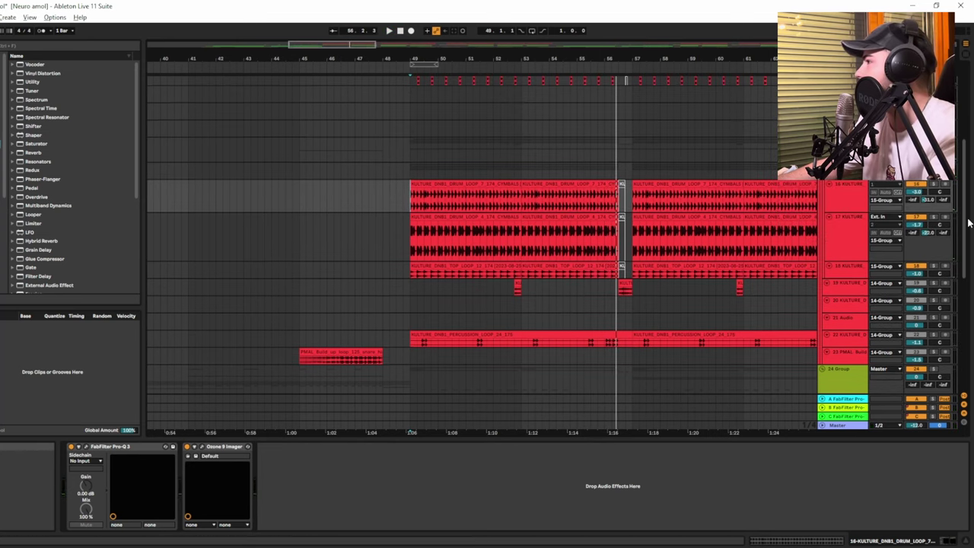
pyautogui.click(415, 69)
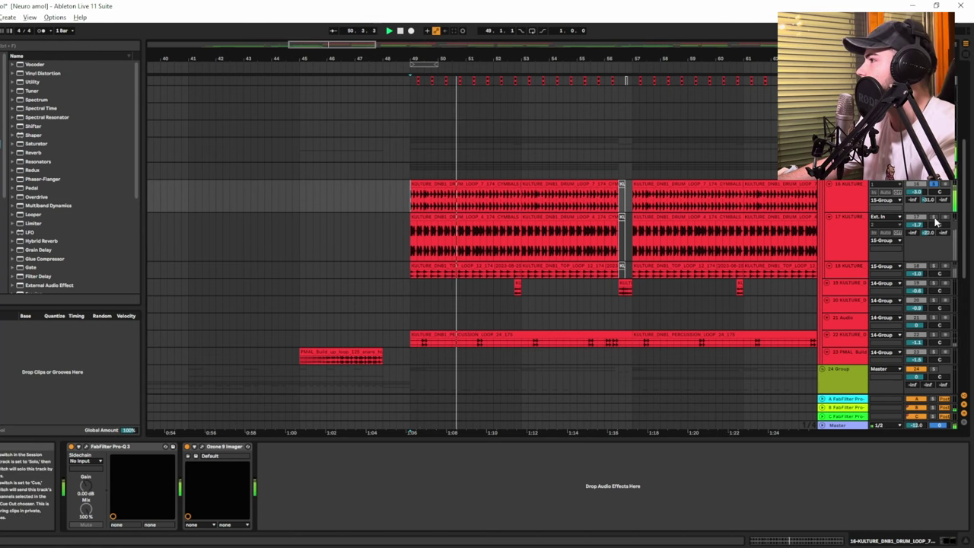
pyautogui.click(935, 267)
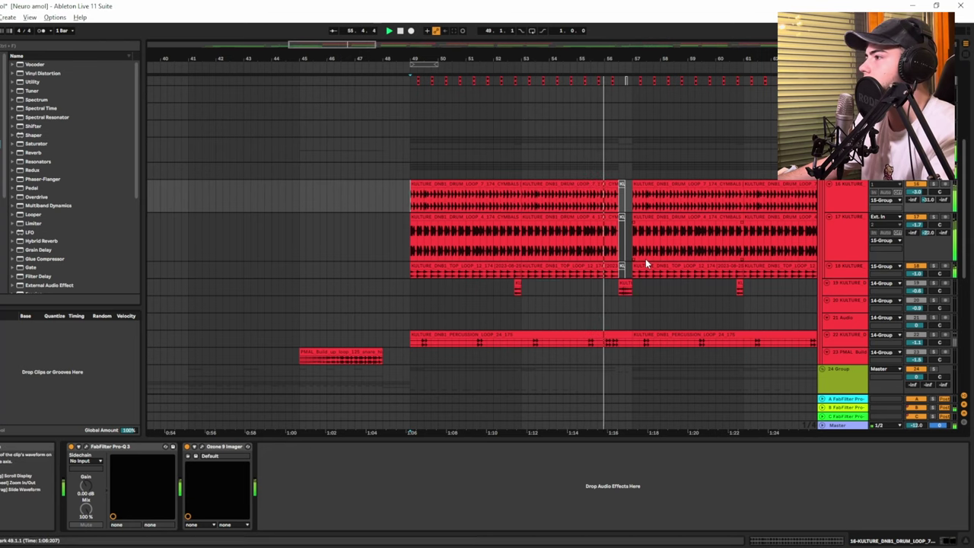
# - Solo the KULTURE drum fill track 19 and play its fills near the ends of bars 52 and 56
pyautogui.scroll(1, 519, 296)
pyautogui.scroll(3, 519, 297)
pyautogui.click(508, 297)
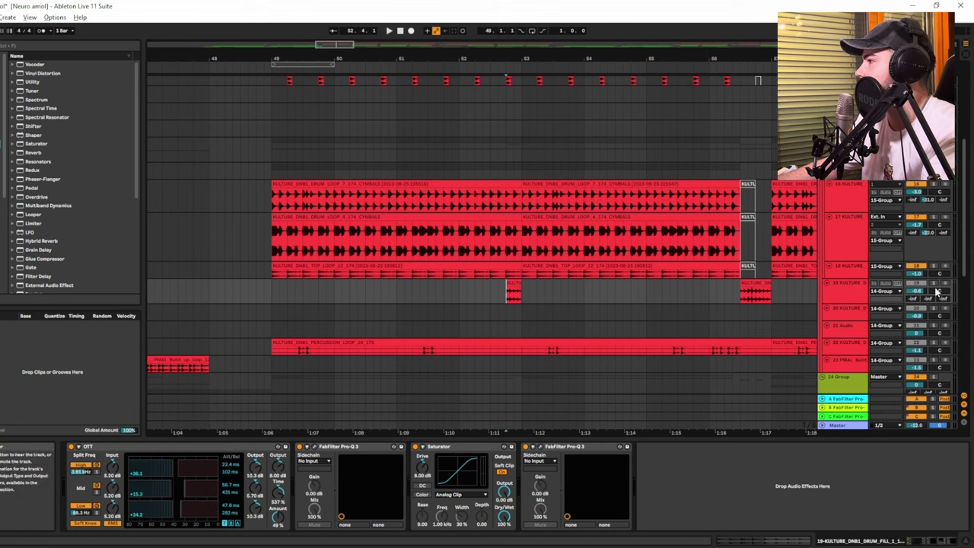
pyautogui.press('space')
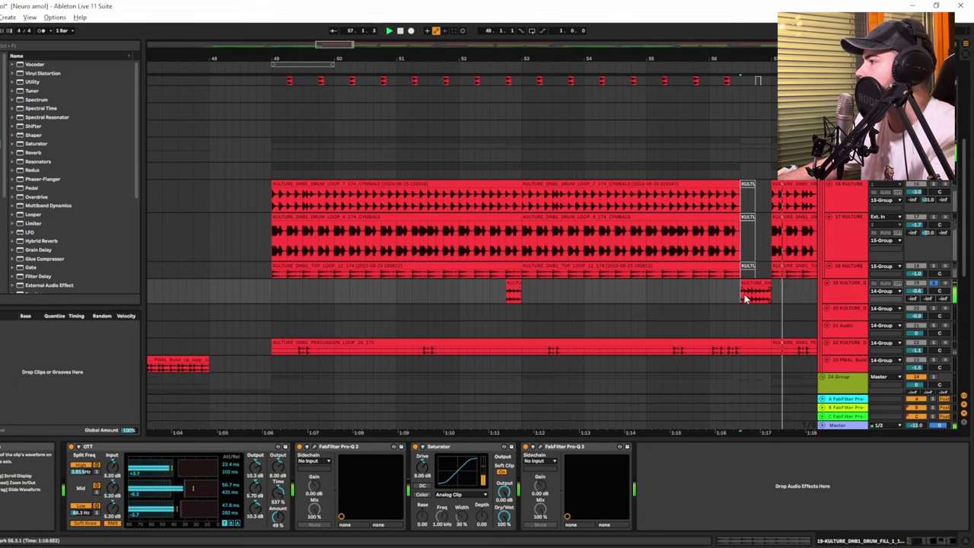
# - Unsolo the drum fill track and play the arrangement from bar 52 to hear the first fill in context
pyautogui.scroll(-5, 522, 288)
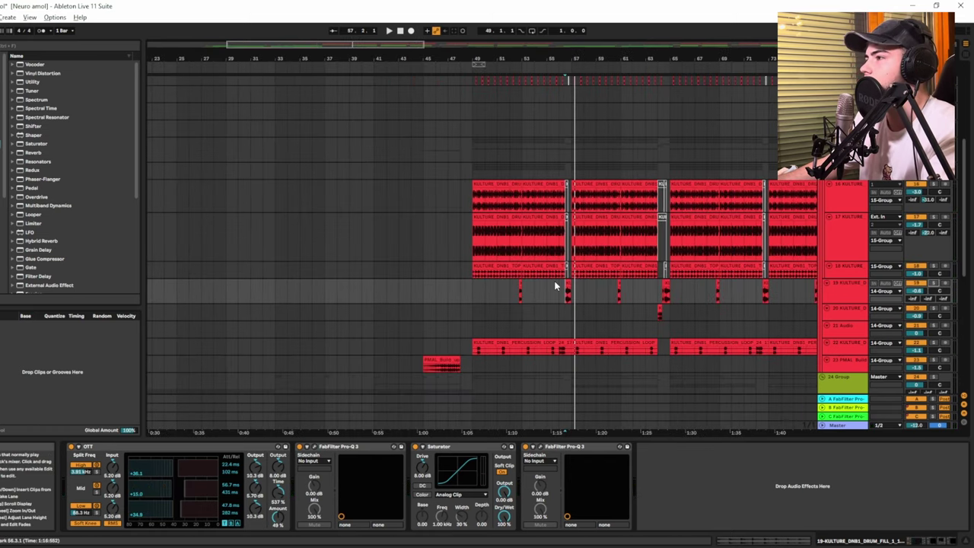
pyautogui.scroll(5, 520, 293)
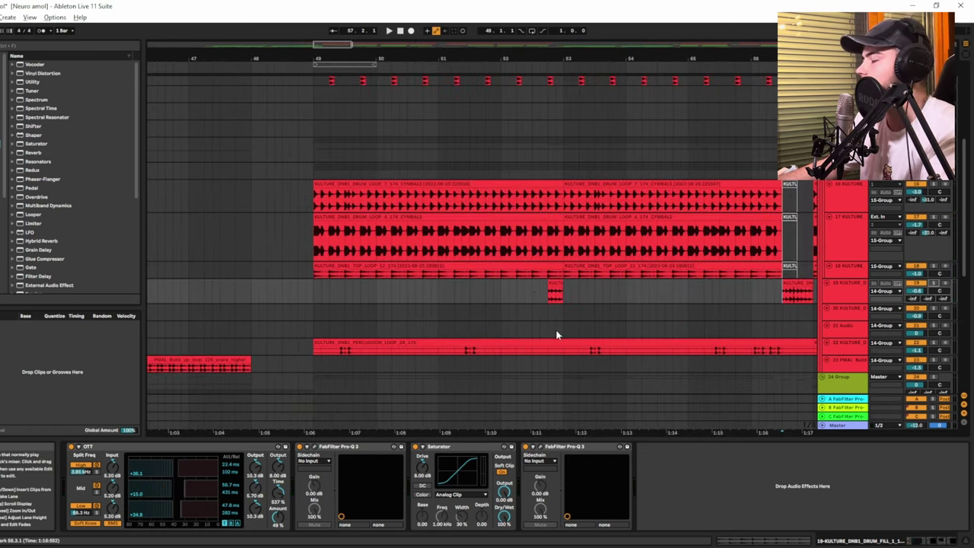
pyautogui.click(510, 290)
pyautogui.press('space')
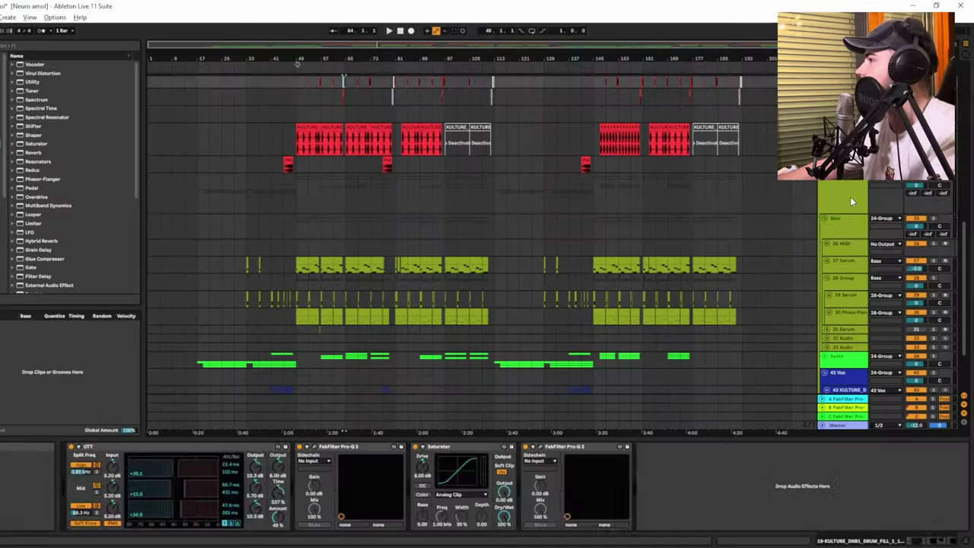
# - Select the Bass group and solo it
pyautogui.click(850, 196)
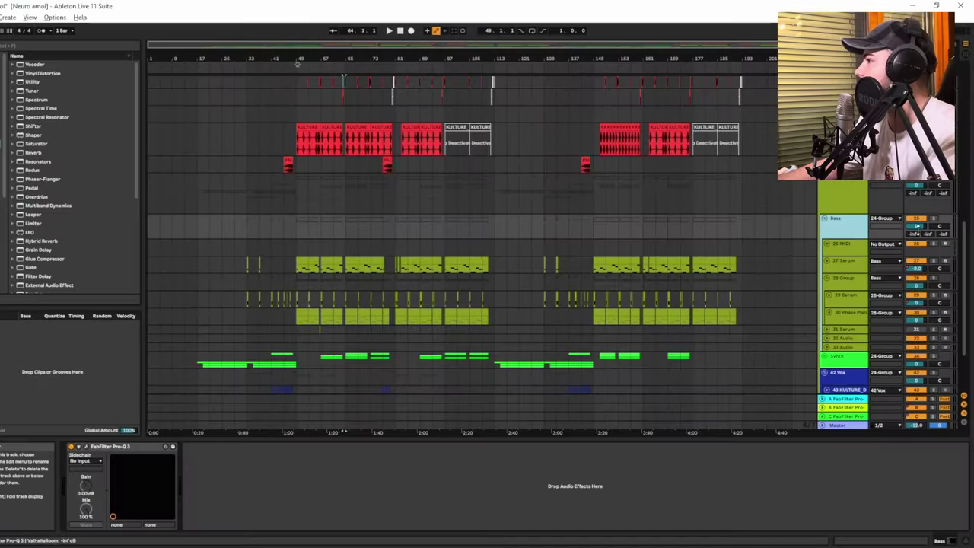
pyautogui.scroll(3, 290, 282)
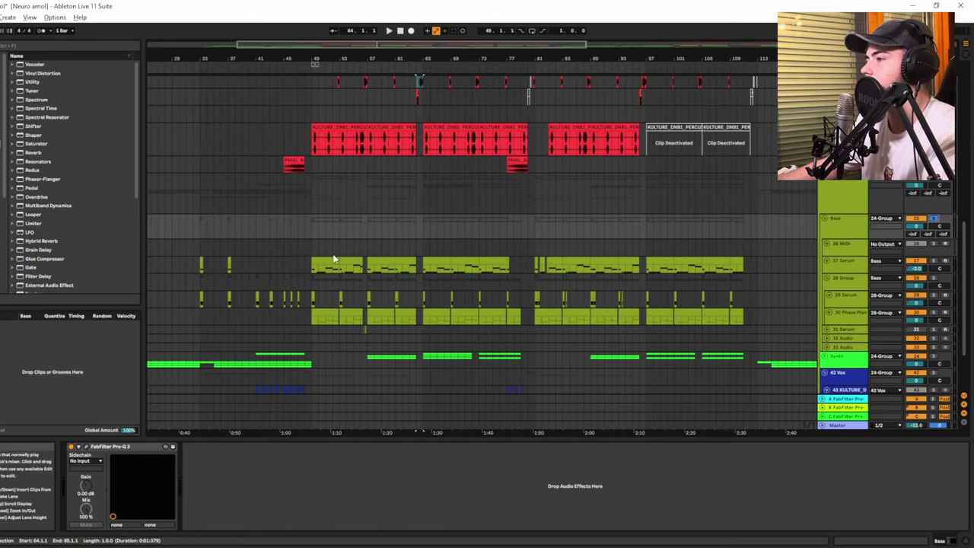
# - Play the soloed bass from bar 49 and examine its clips up to bar 64
pyautogui.click(311, 247)
pyautogui.press('space')
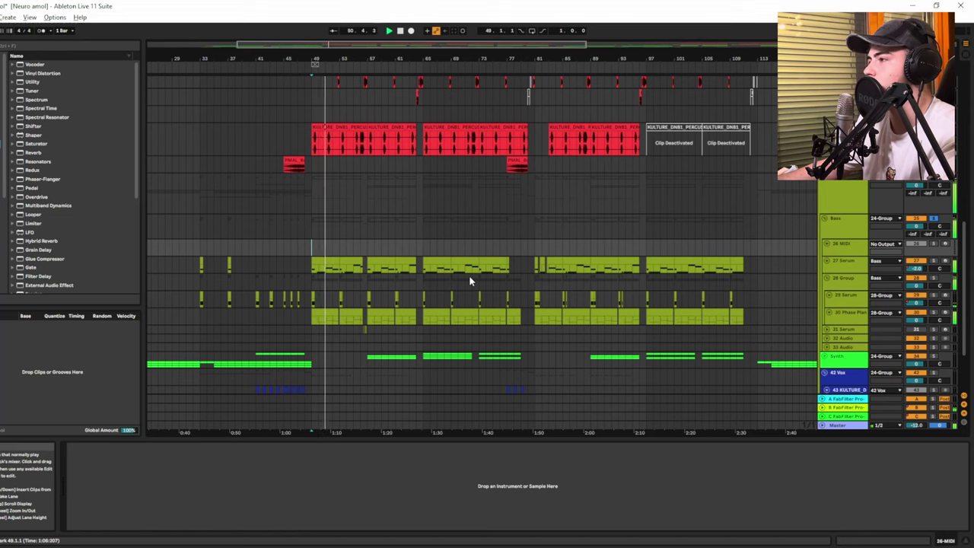
pyautogui.scroll(5, 326, 315)
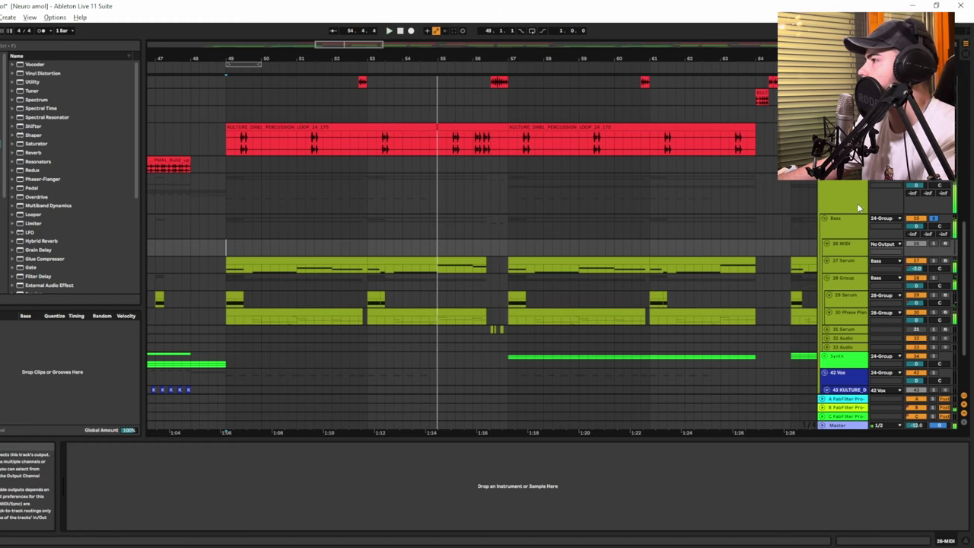
# - Group the 24-Group track's four ShaperBox 3 and two FabFilter Pro-C 2 effects into one rack, deactivate it and replay the bass
pyautogui.click(632, 385)
pyautogui.click(369, 448)
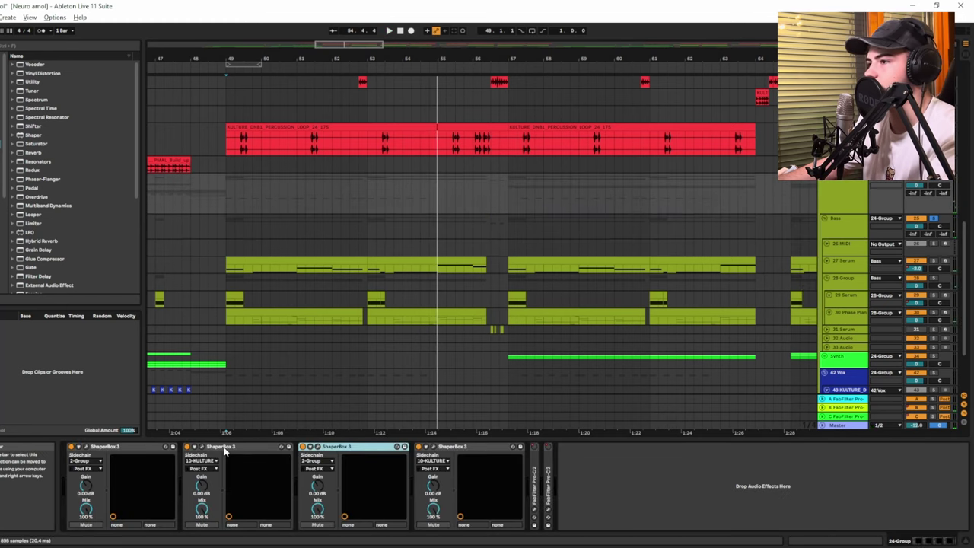
pyautogui.click(225, 449)
pyautogui.click(128, 449)
pyautogui.keyDown('shift'); pyautogui.click(548, 471); pyautogui.keyUp('shift')
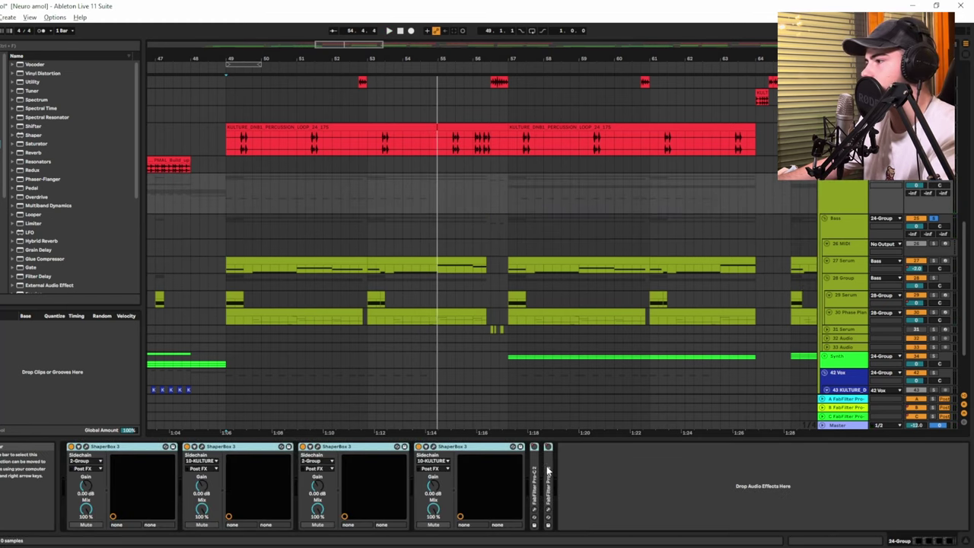
pyautogui.hotkey('ctrl', 'g')
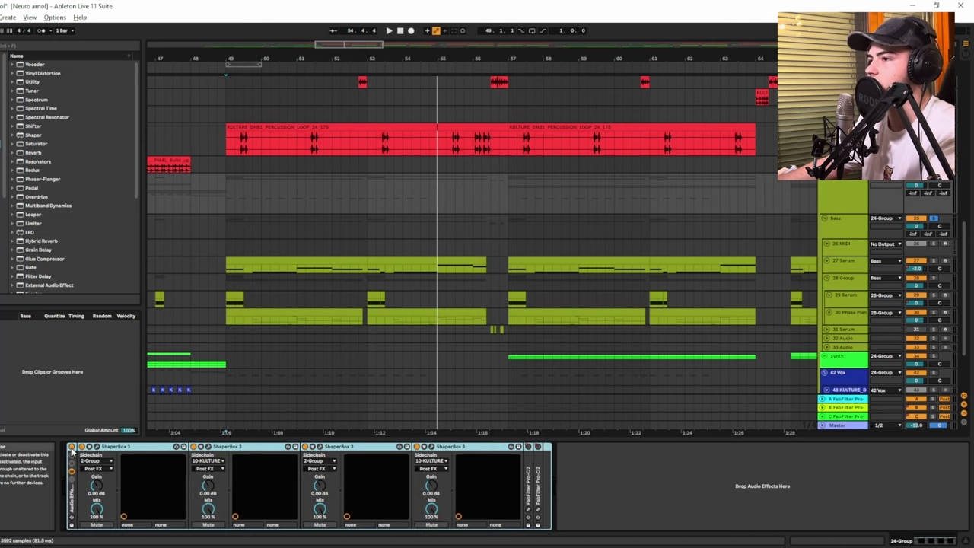
pyautogui.press('space')
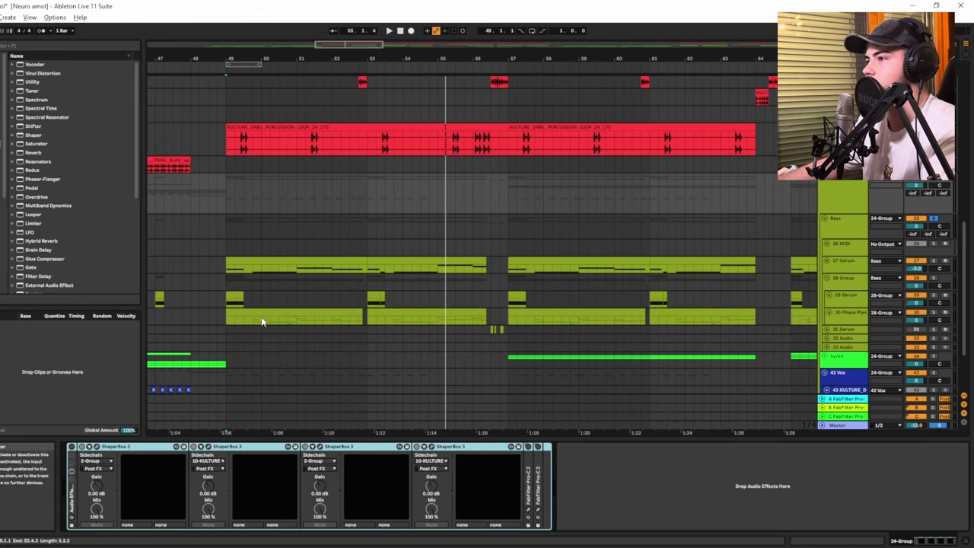
# - Solo the 29 Serum track and play its first clip from bar 49
pyautogui.click(227, 312)
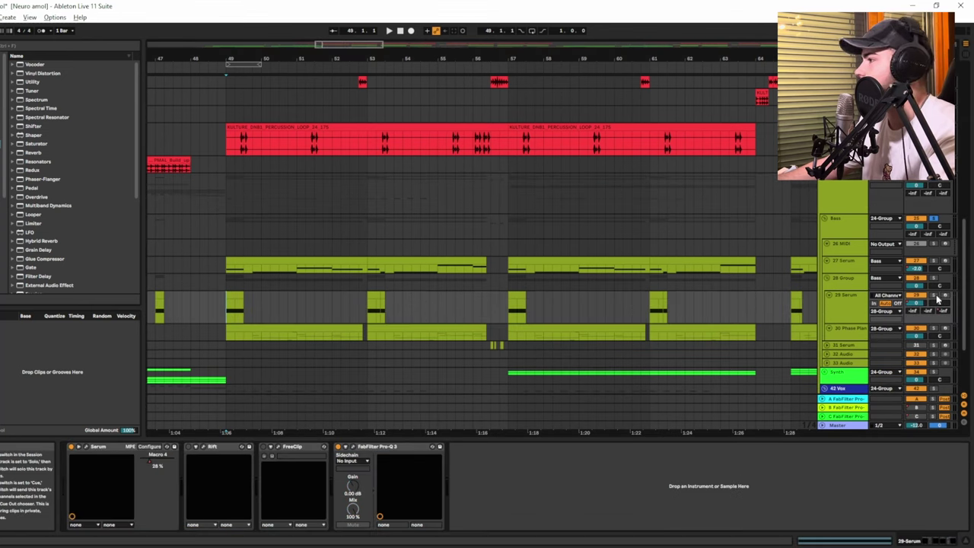
pyautogui.press('space')
pyautogui.press('space')
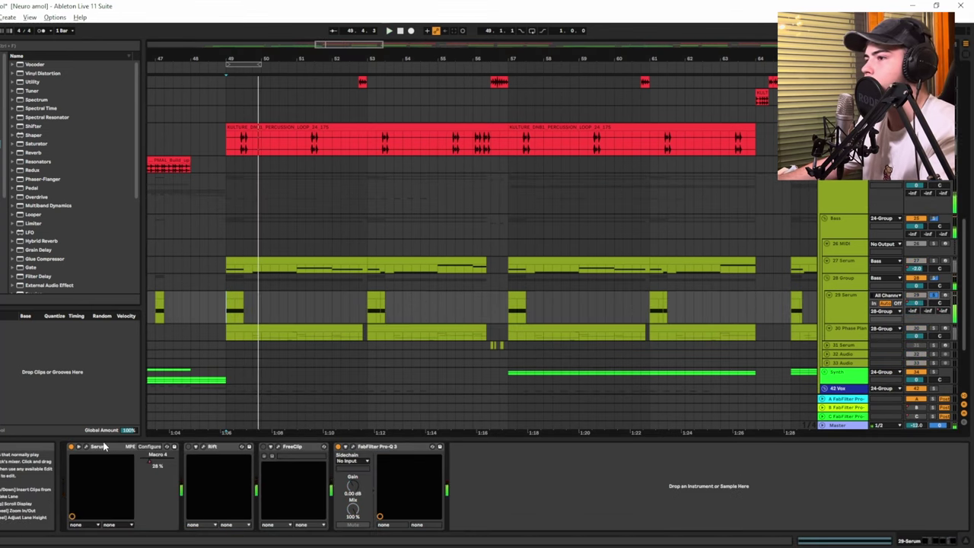
# - Open the Serum synth on track 29, play its patch and check the list of preset folders
pyautogui.click(86, 447)
pyautogui.press('space')
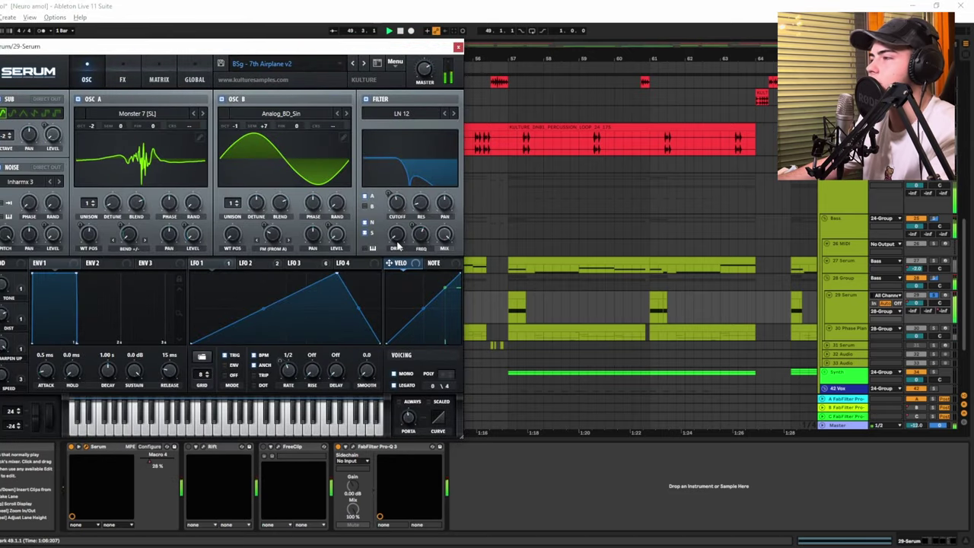
pyautogui.click(323, 61)
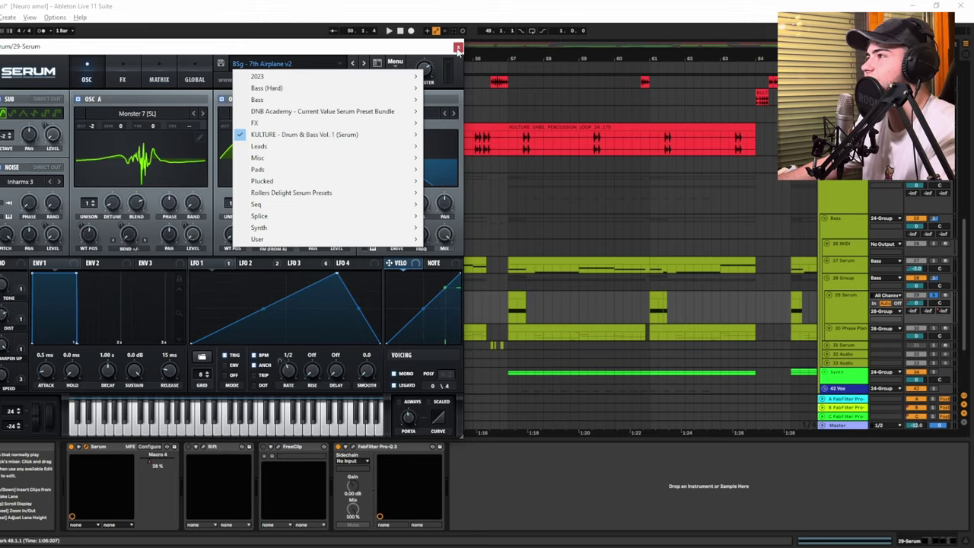
pyautogui.click(457, 48)
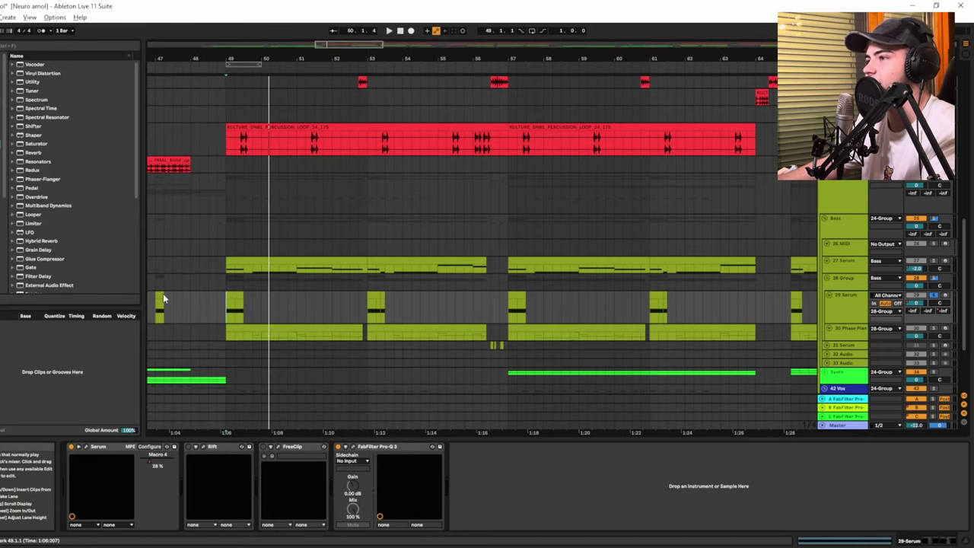
# - Look over the Serum patch on track 29 again and replay its clip from bar 49
pyautogui.click(86, 448)
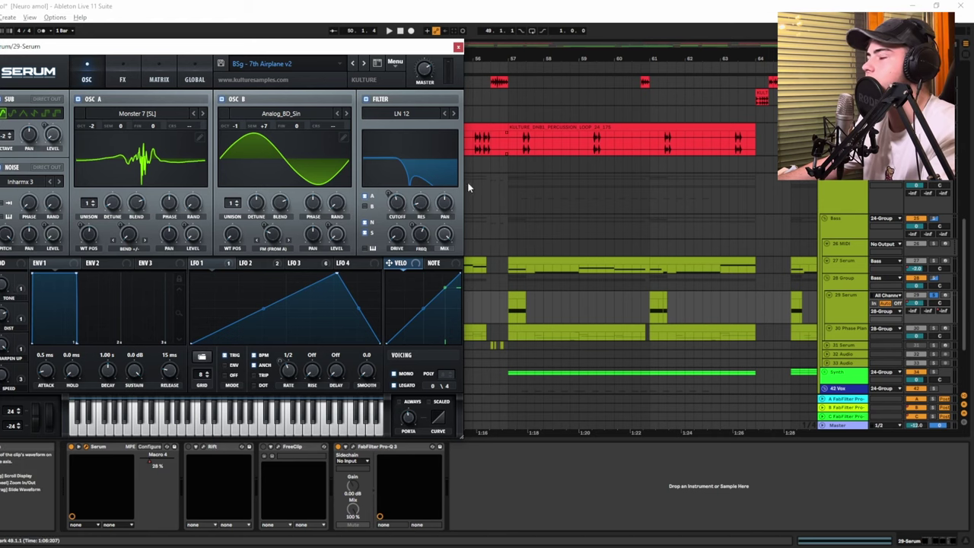
pyautogui.click(458, 47)
pyautogui.press('space')
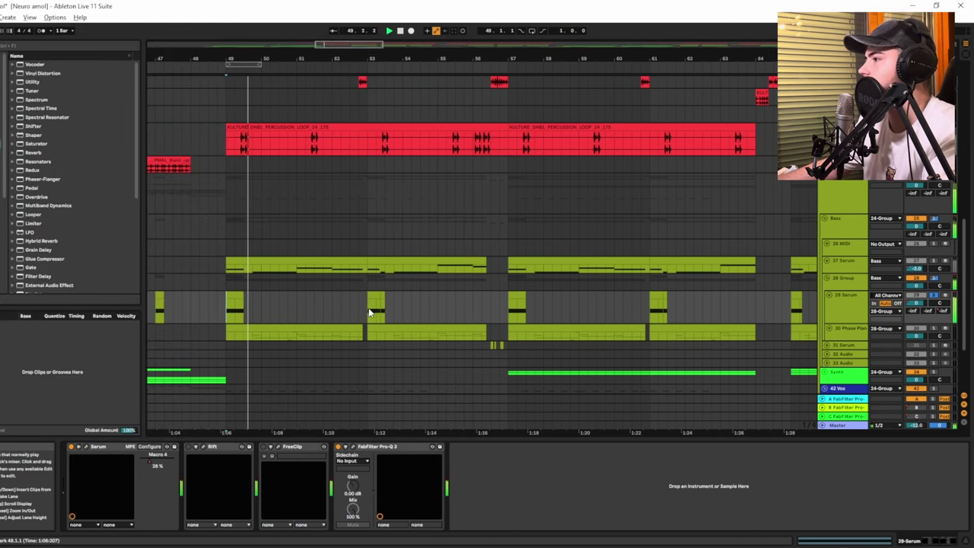
# - Solo the 30 Phase Plant track, place the start point at bar 49.4 and open its Phase Plant synth window
pyautogui.scroll(-3, 369, 312)
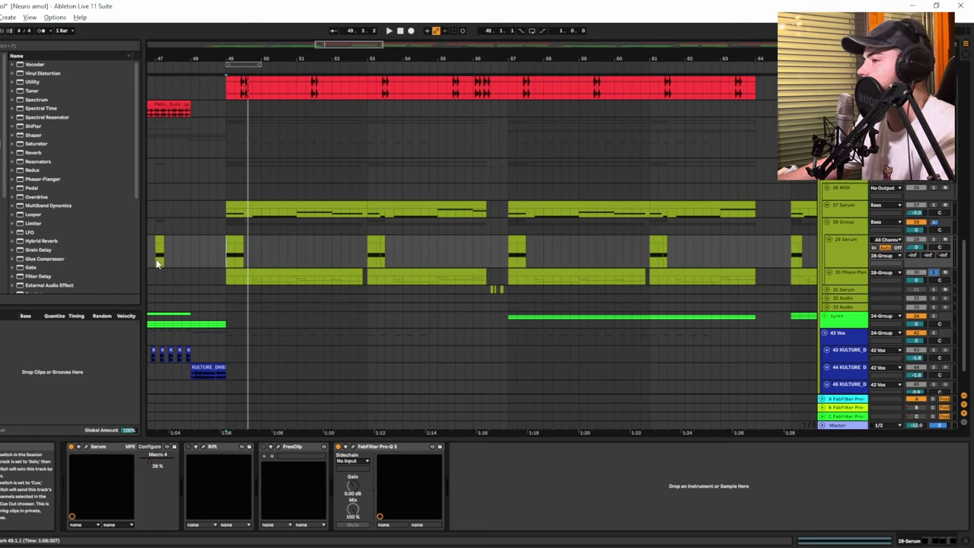
pyautogui.scroll(3, 264, 283)
pyautogui.click(250, 296)
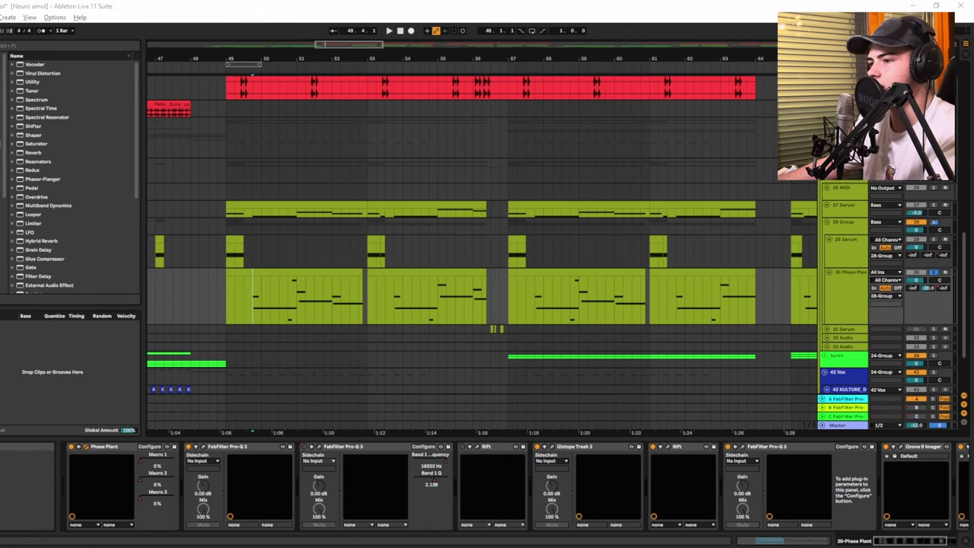
pyautogui.moveTo(339, 0); pyautogui.dragTo(543, 41)
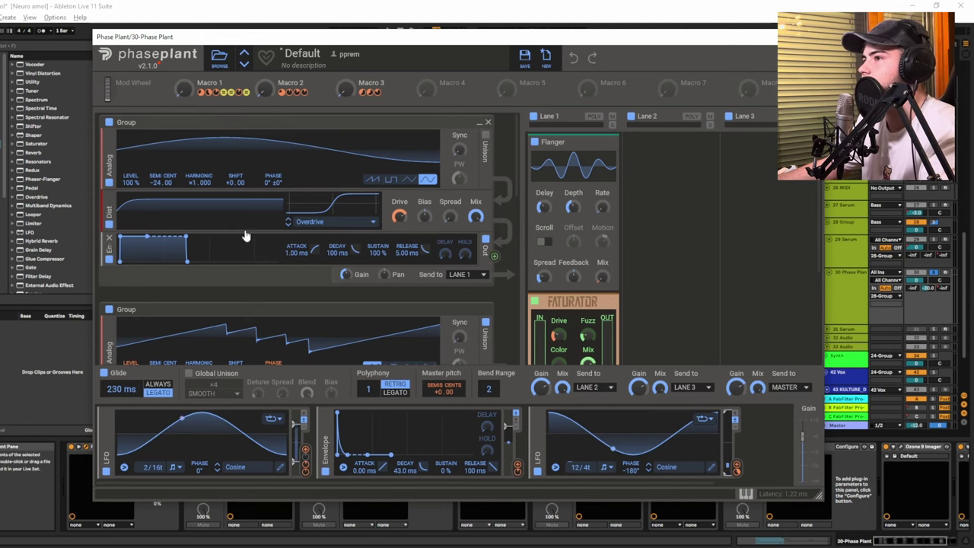
# - Examine the Phase Plant generator groups, including the analog oscillators, filters and noise layer, while playing the bass patch
pyautogui.scroll(-6, 499, 276)
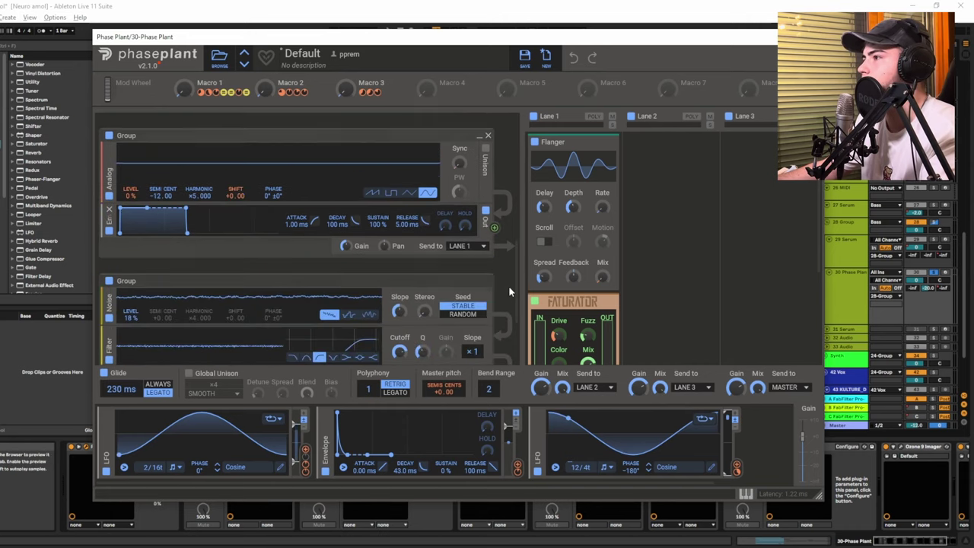
pyautogui.scroll(6, 510, 286)
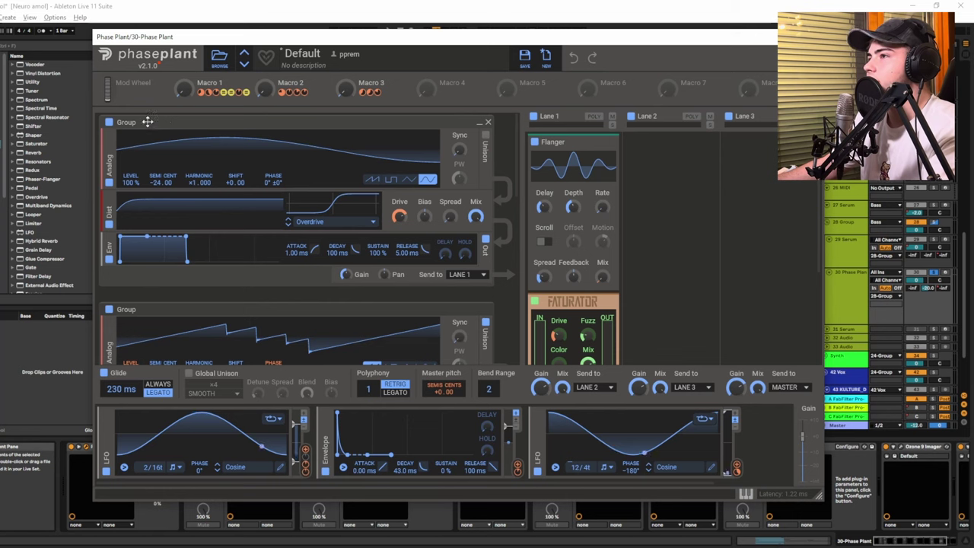
pyautogui.scroll(-5, 203, 211)
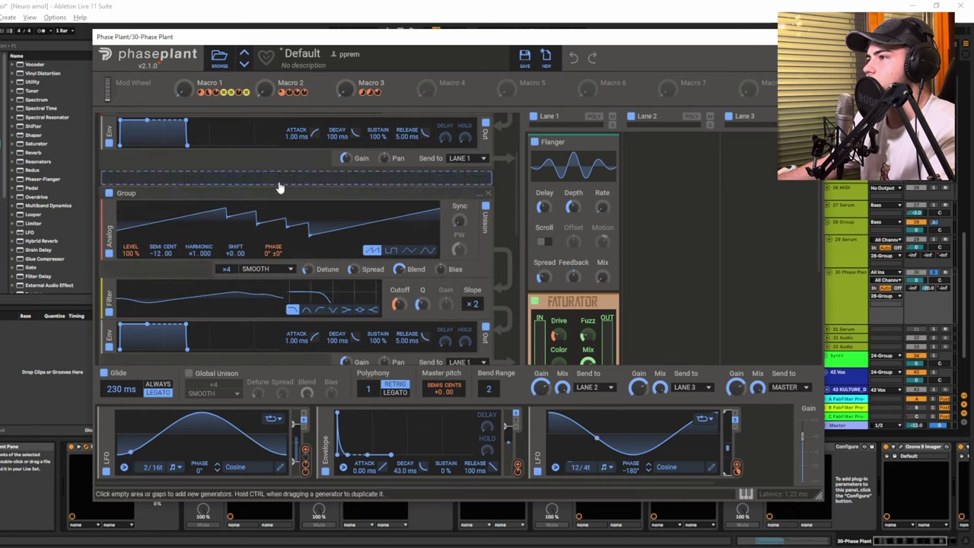
pyautogui.scroll(-4, 268, 191)
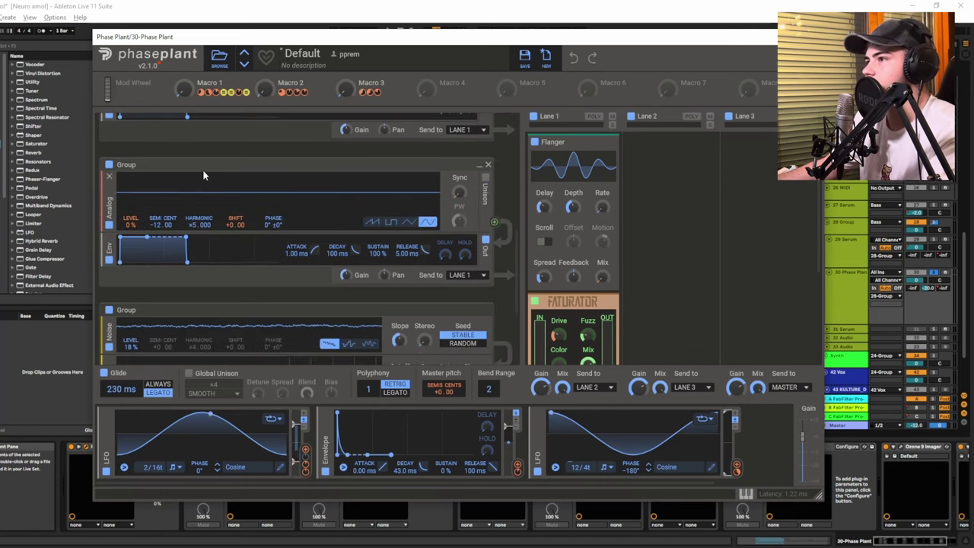
pyautogui.scroll(-3, 204, 175)
pyautogui.scroll(3, 220, 187)
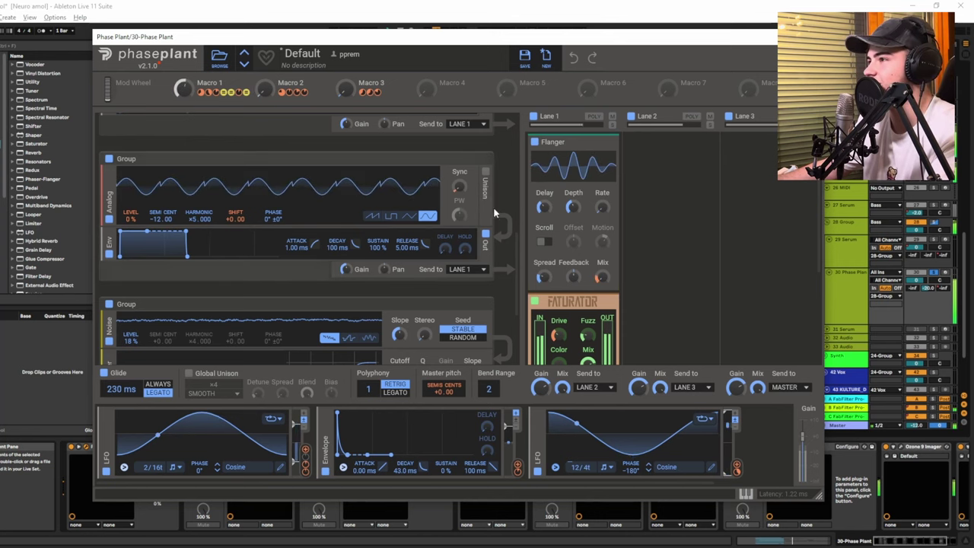
pyautogui.scroll(3, 381, 196)
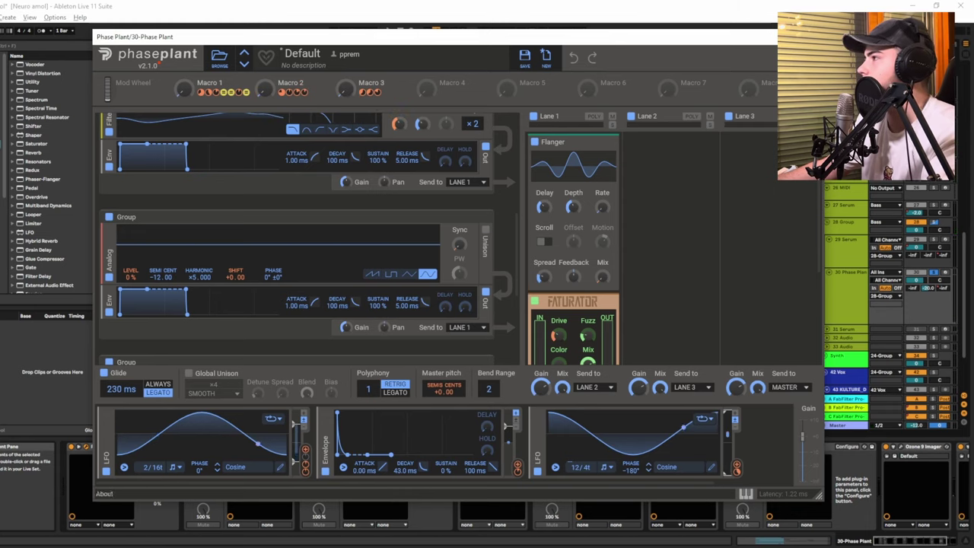
pyautogui.click(812, 37)
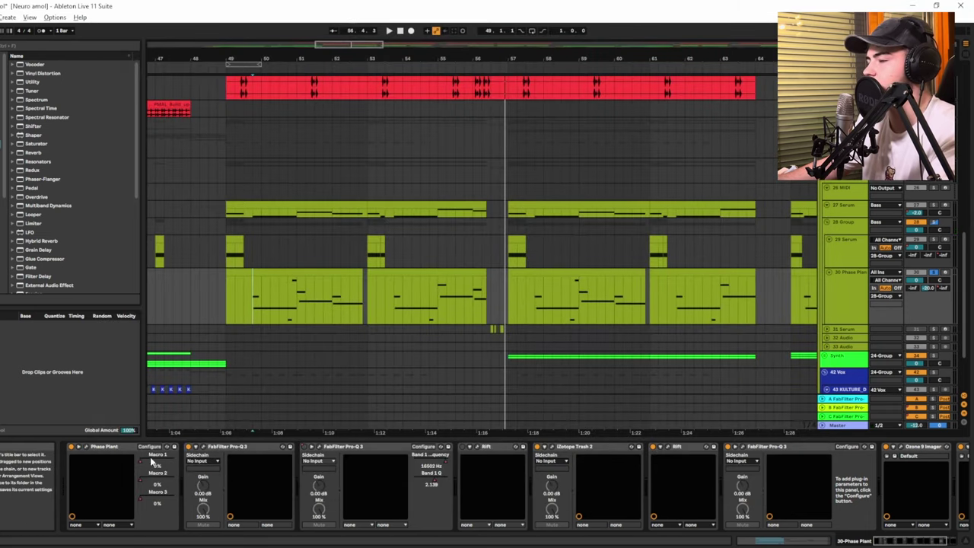
# - Inspect the last FabFilter Pro-Q 3 in the Phase Plant track's effect chain with its display range set to 6 dB
pyautogui.scroll(-1, 361, 282)
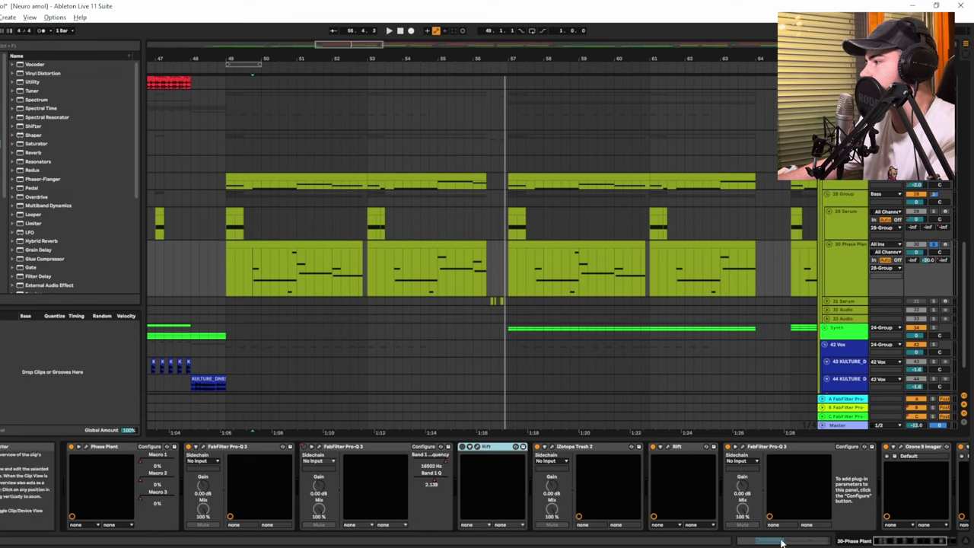
pyautogui.moveTo(904, 542); pyautogui.dragTo(928, 543)
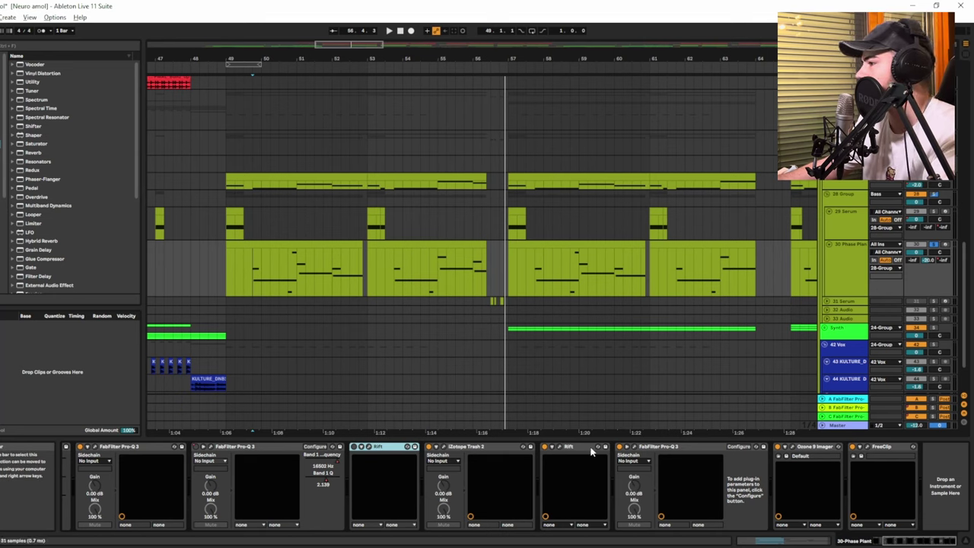
pyautogui.click(640, 449)
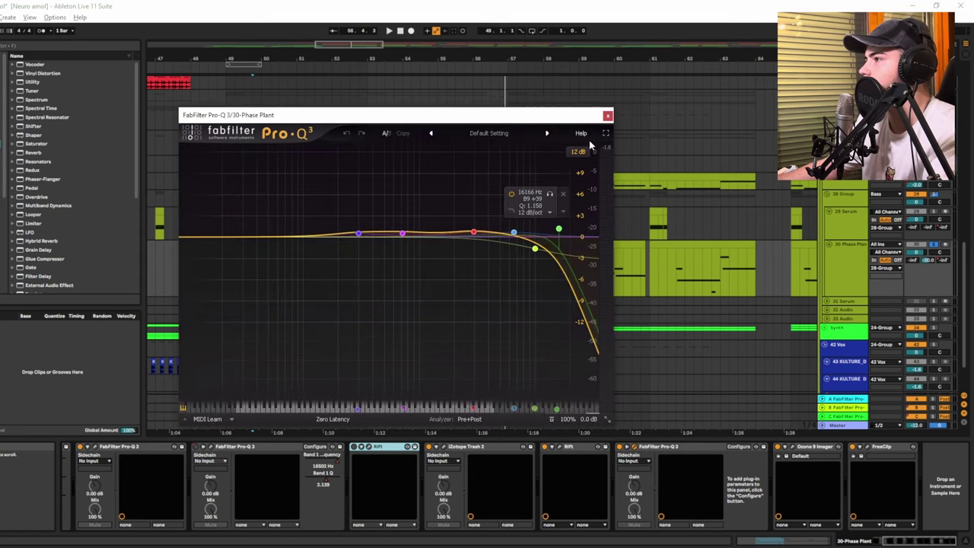
pyautogui.click(581, 154)
pyautogui.click(591, 176)
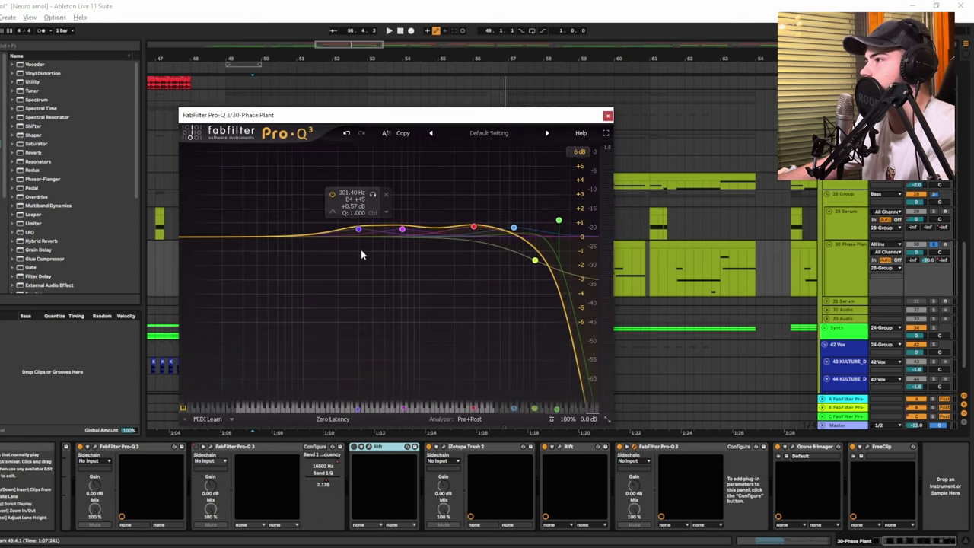
pyautogui.click(607, 115)
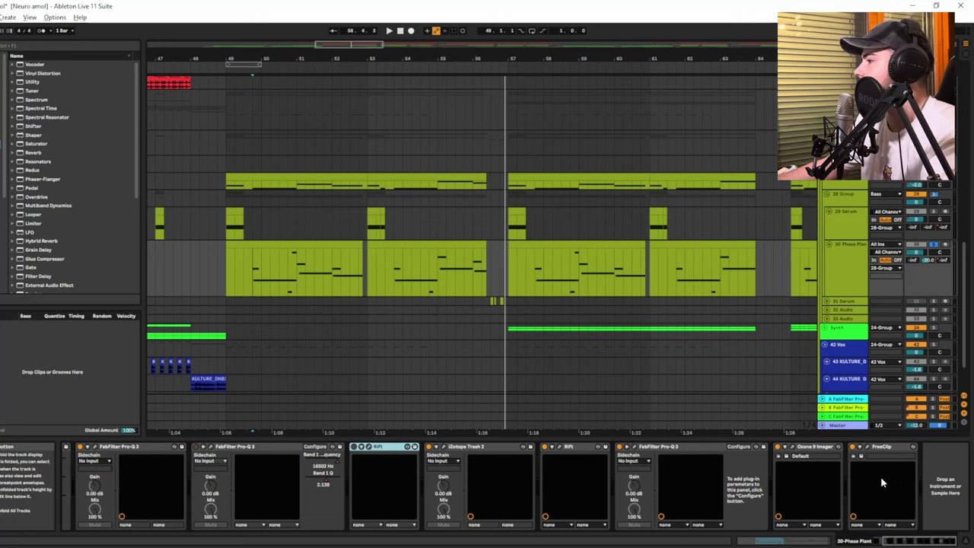
# - Review the Ozone 9 Imager stereo widths and the FreeClip settings that end the Phase Plant effect chain
pyautogui.click(795, 451)
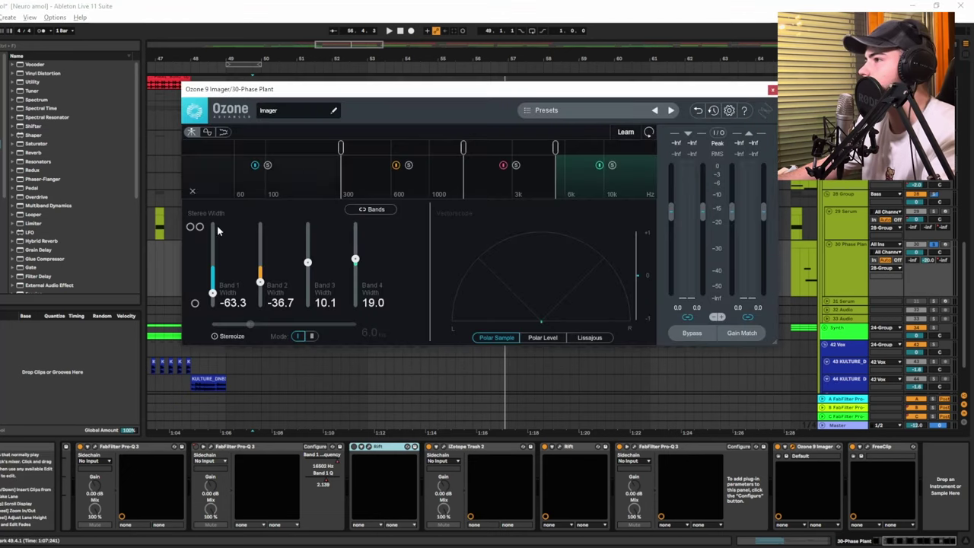
pyautogui.click(771, 91)
pyautogui.click(867, 449)
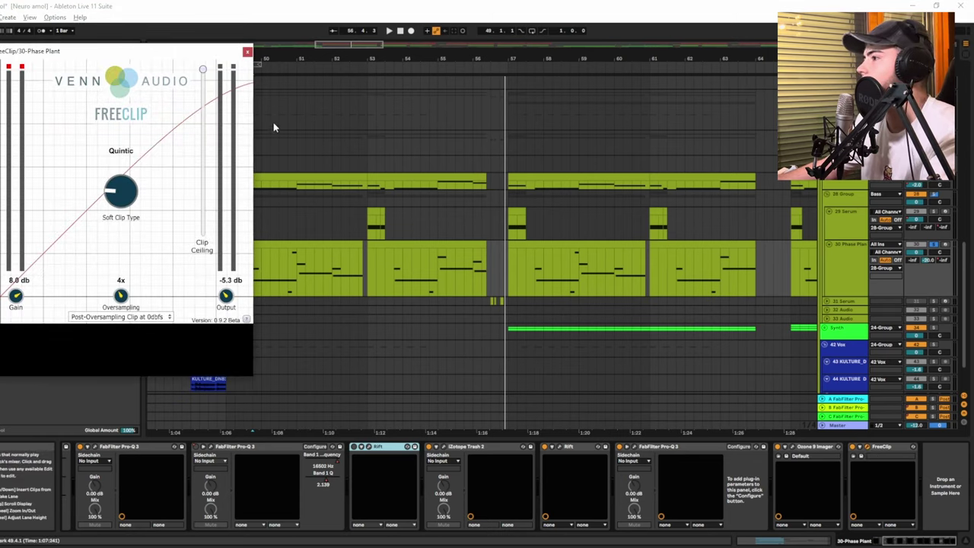
pyautogui.click(247, 52)
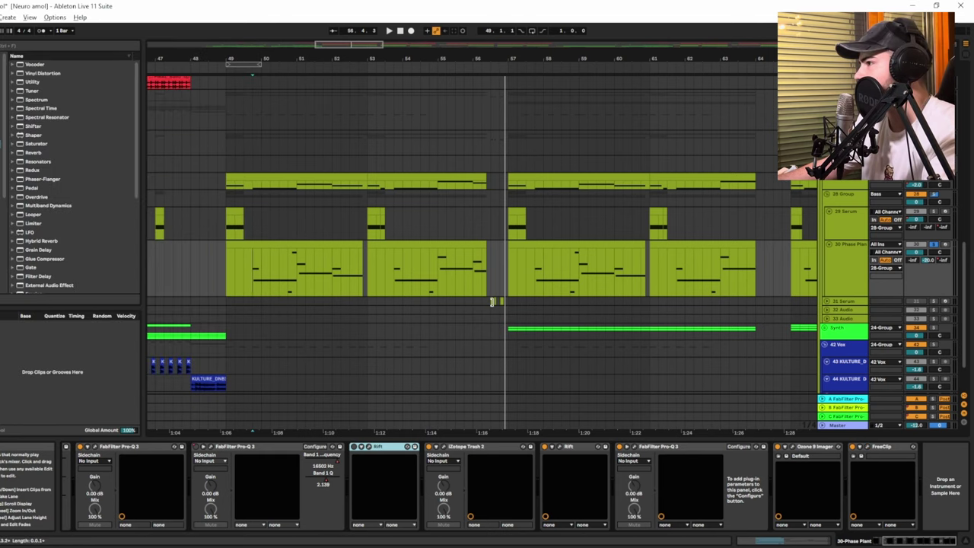
# - Select and unfold the 31 Serum track at bar 56.3, unsolo the Phase Plant track and view the whole arrangement
pyautogui.moveTo(493, 301); pyautogui.dragTo(498, 333)
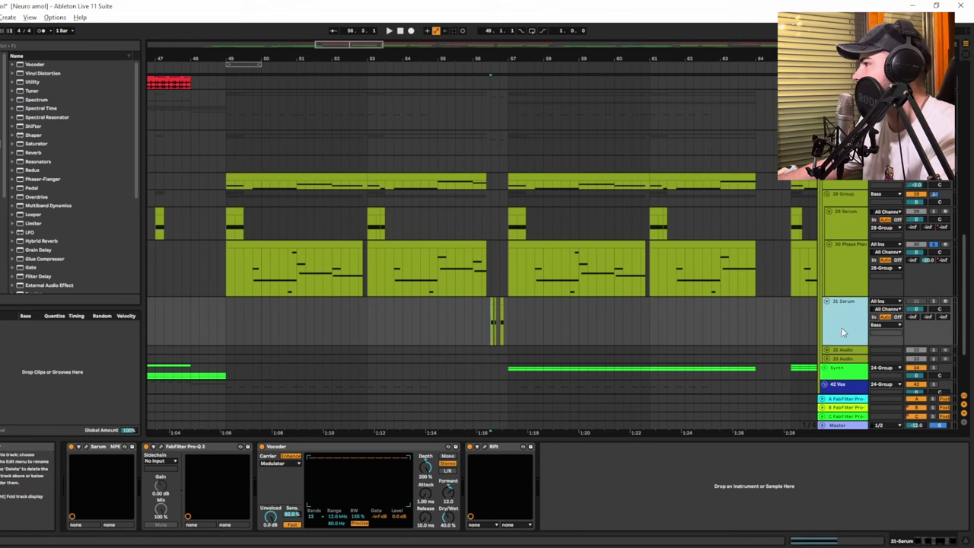
pyautogui.scroll(-3, 474, 297)
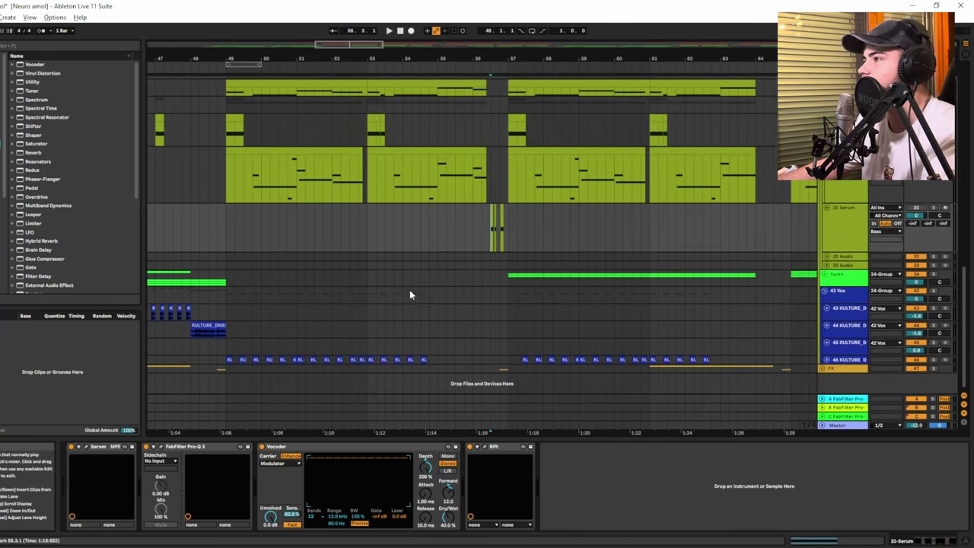
pyautogui.keyDown('ctrl'); pyautogui.scroll(-5, 416, 284); pyautogui.keyUp('ctrl')
pyautogui.scroll(3, 490, 285)
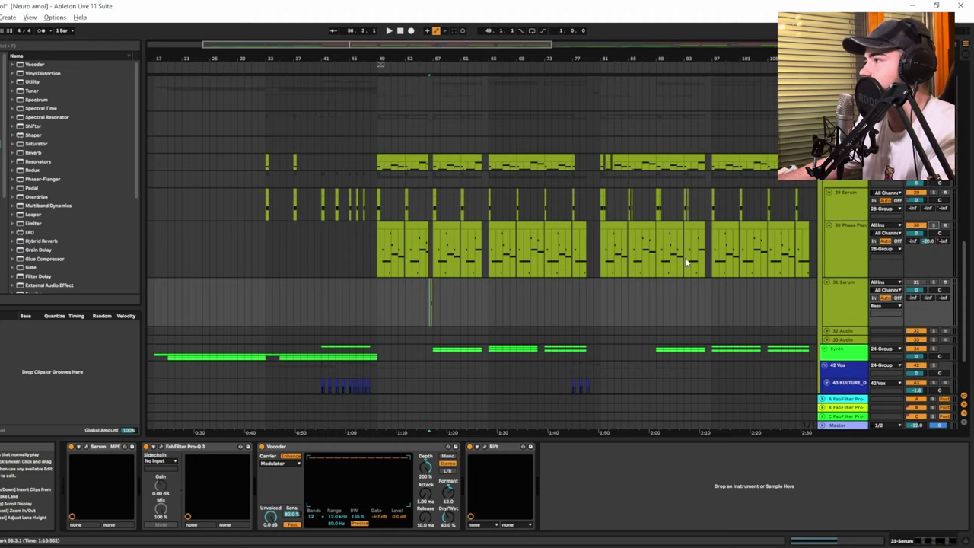
pyautogui.keyDown('ctrl'); pyautogui.scroll(-3, 464, 270); pyautogui.keyUp('ctrl')
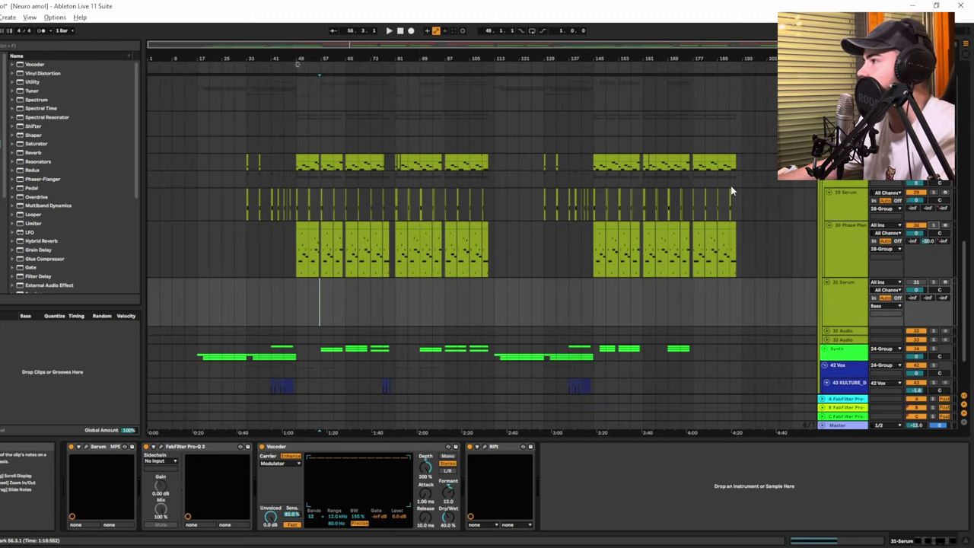
# - Solo the Synth group, play its atmosphere layers from bar 17, and select the KDR1 Atmos clip at bar 27
pyautogui.keyDown('ctrl'); pyautogui.scroll(2, 255, 214); pyautogui.keyUp('ctrl')
pyautogui.scroll(-3, 276, 213)
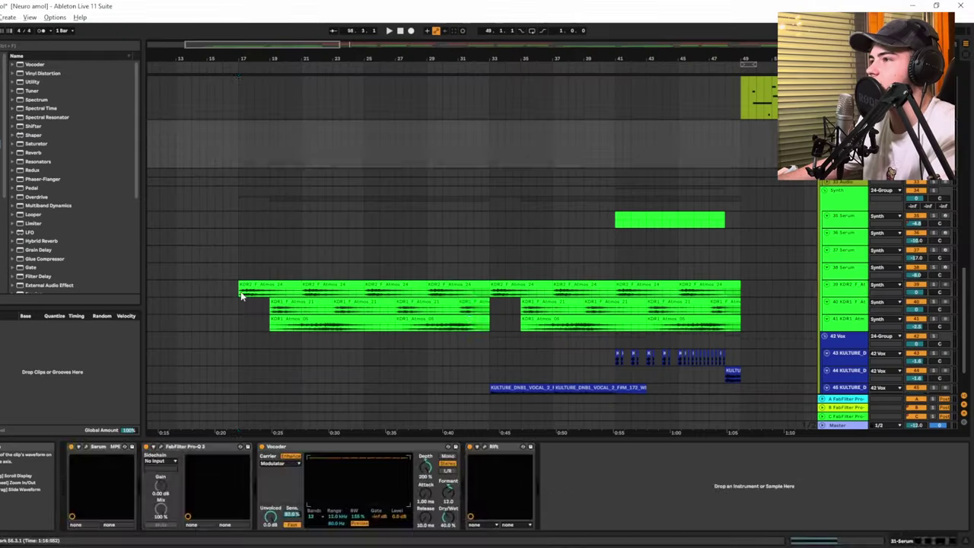
pyautogui.click(503, 322)
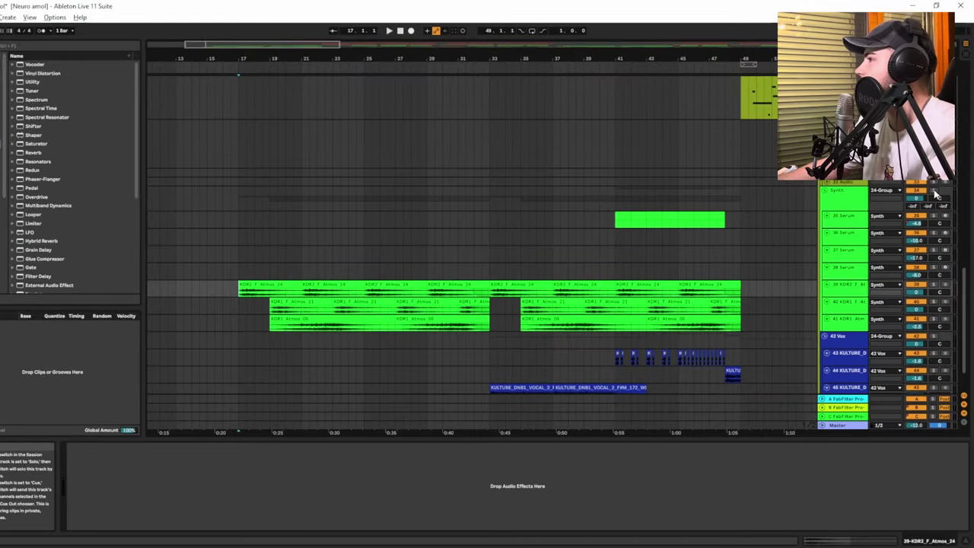
pyautogui.click(855, 206)
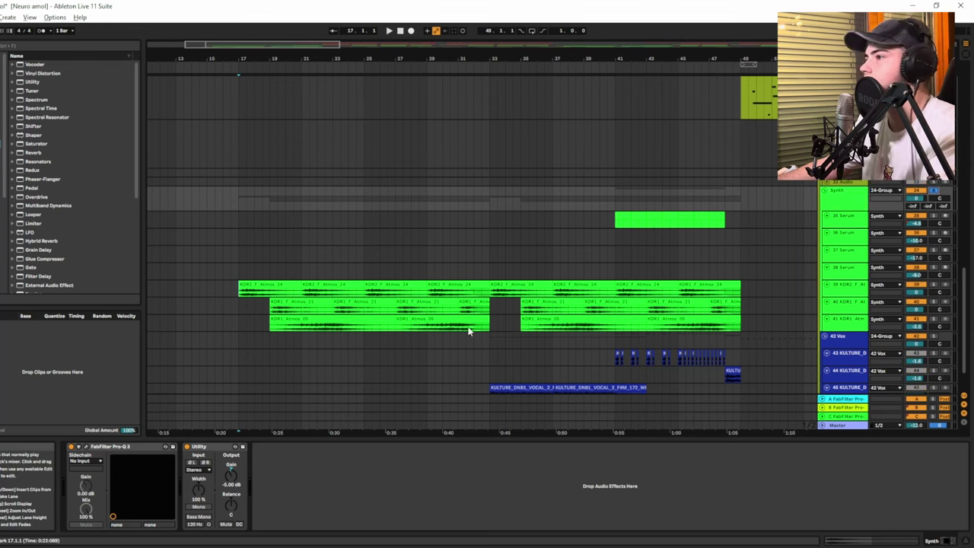
pyautogui.click(239, 221)
pyautogui.press('space')
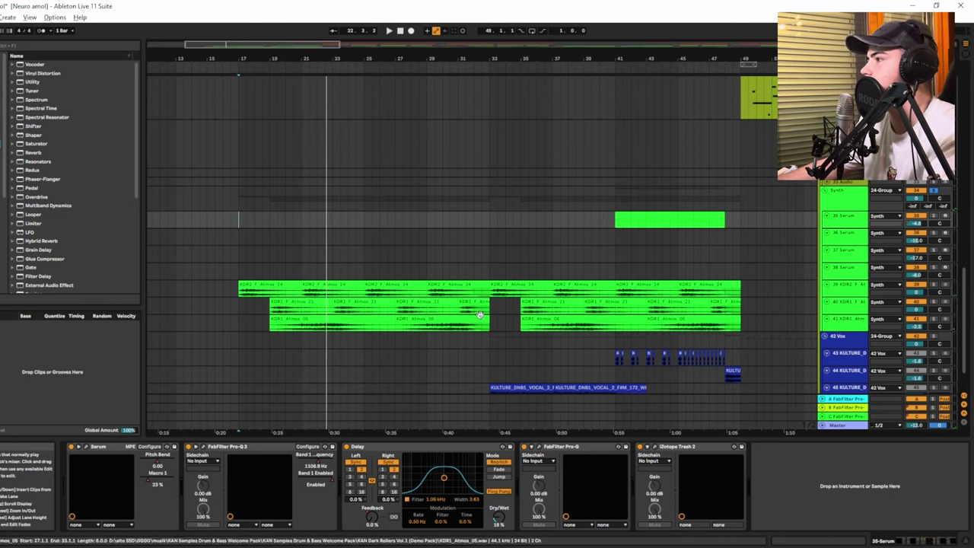
pyautogui.click(397, 322)
pyautogui.hotkey('ctrl', 'e')
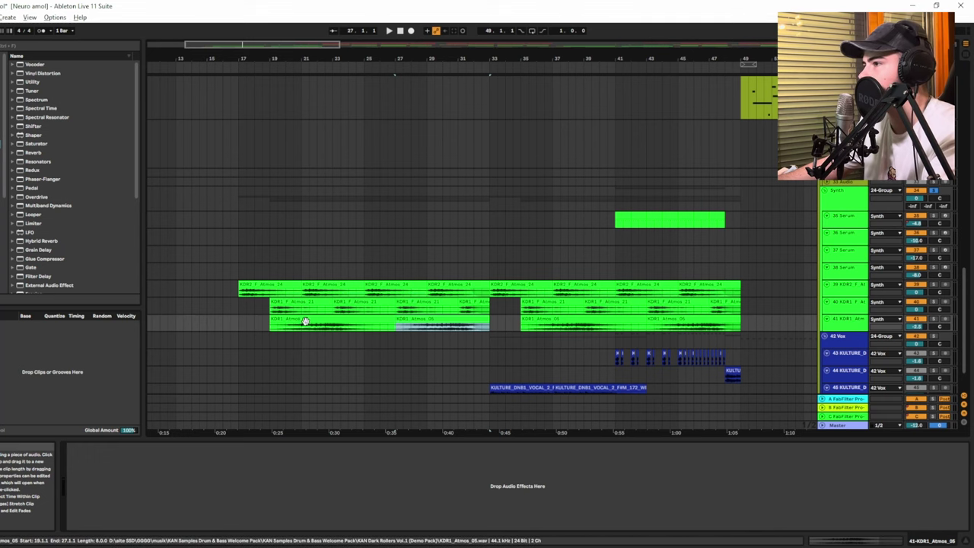
# - Play the soloed synth parts on the Serum tracks from bar 57
pyautogui.scroll(-5, 595, 316)
pyautogui.scroll(-2, 320, 332)
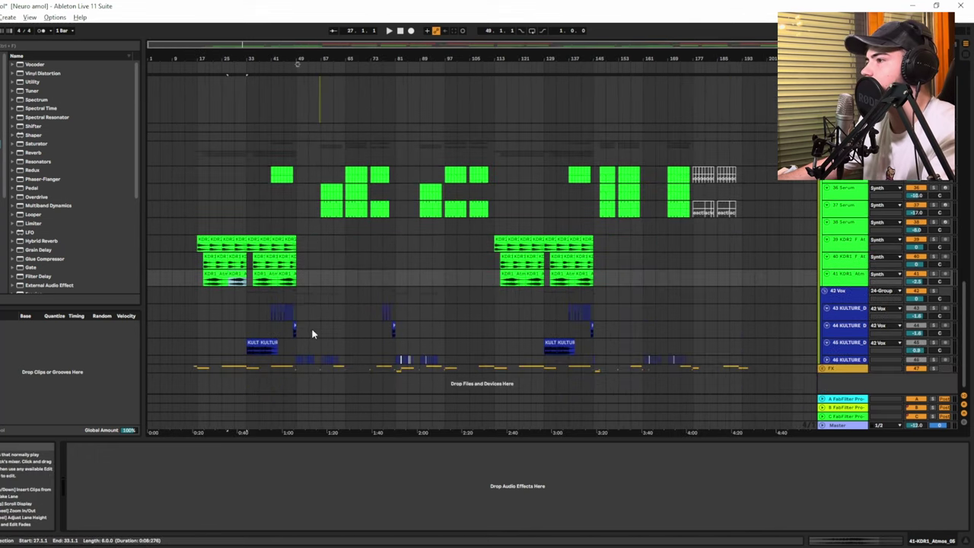
pyautogui.scroll(3, 292, 315)
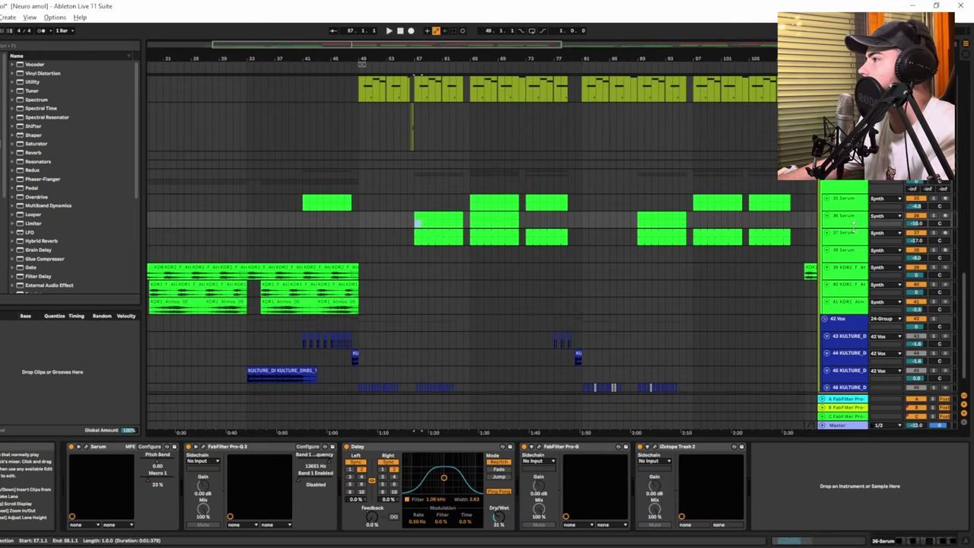
pyautogui.scroll(3, 416, 221)
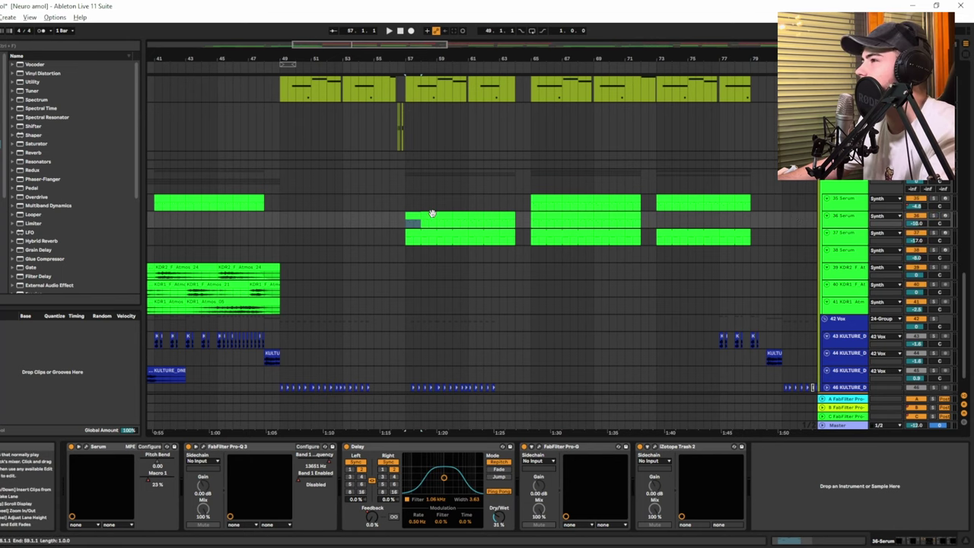
pyautogui.click(405, 202)
pyautogui.press('space')
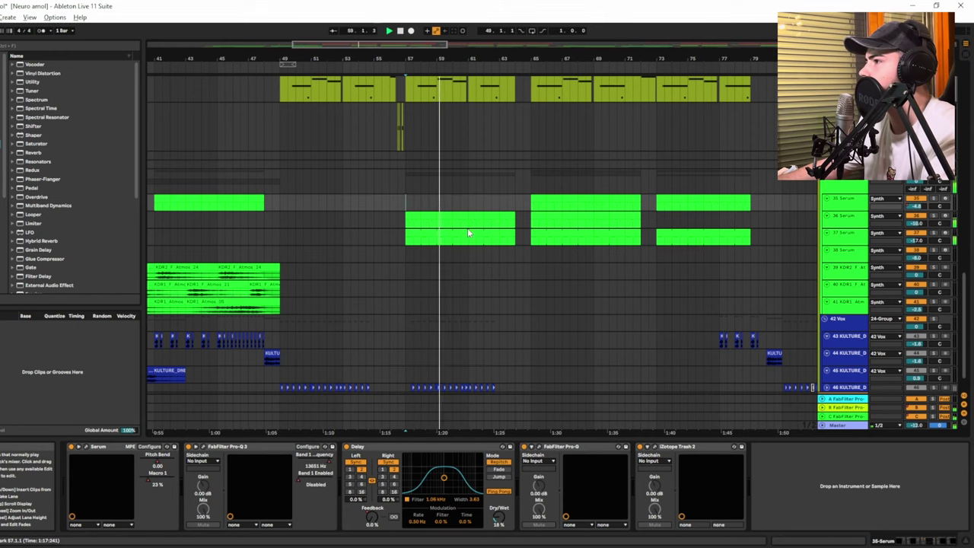
# - Enlarge the 36 and 37 Serum tracks, unsolo the Synth group and replay the full mix from bar 57
pyautogui.scroll(3, 465, 235)
pyautogui.scroll(1, 477, 226)
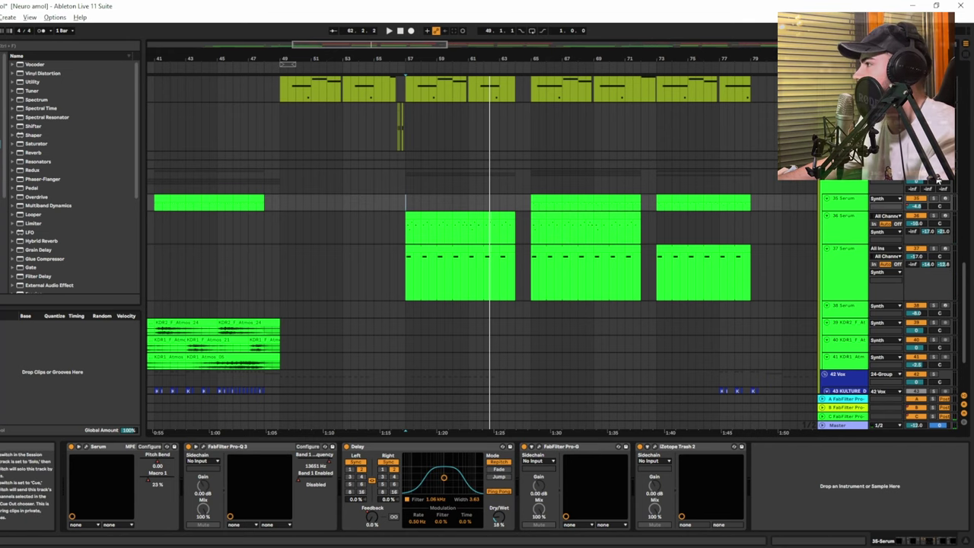
pyautogui.click(407, 211)
pyautogui.press('space')
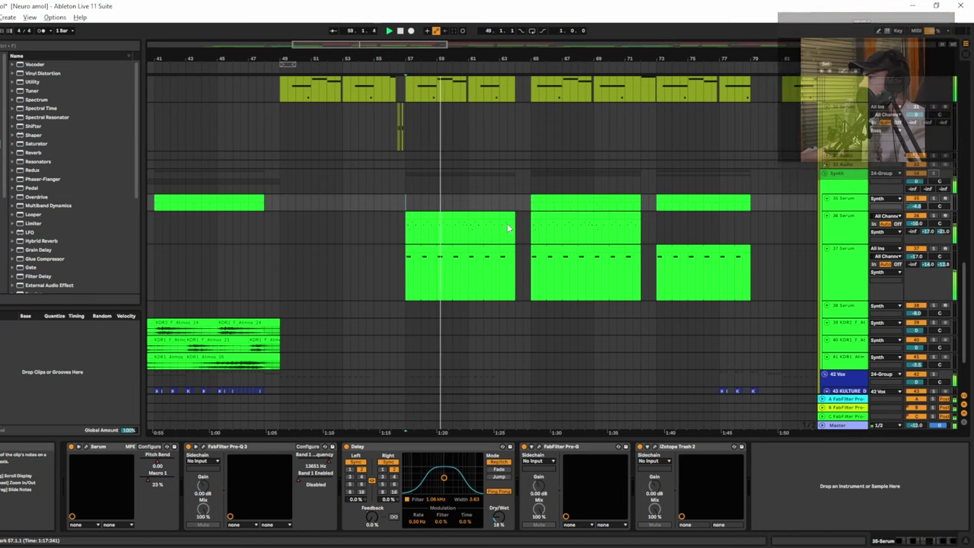
pyautogui.press('space')
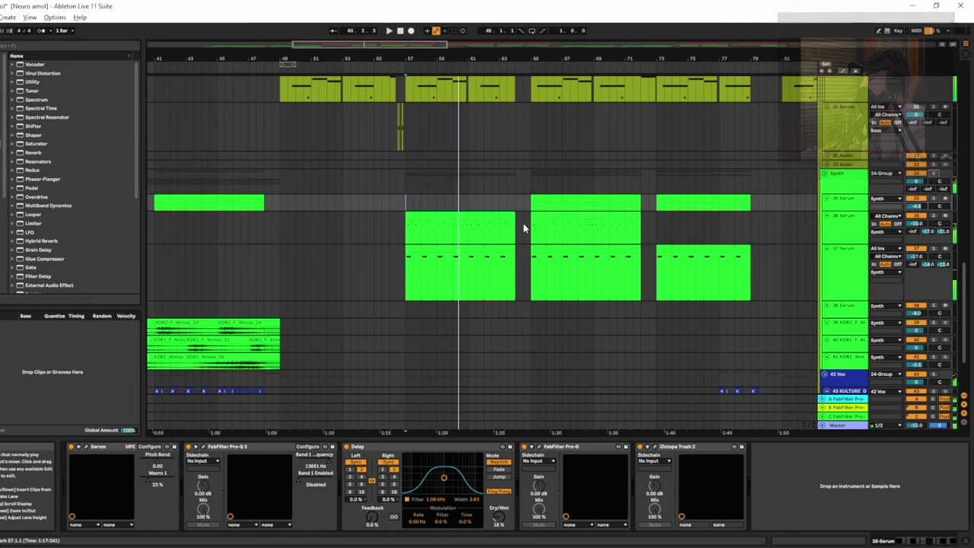
# - Solo the 35 and 36 Serum tracks and listen to them from bar 65
pyautogui.click(541, 226)
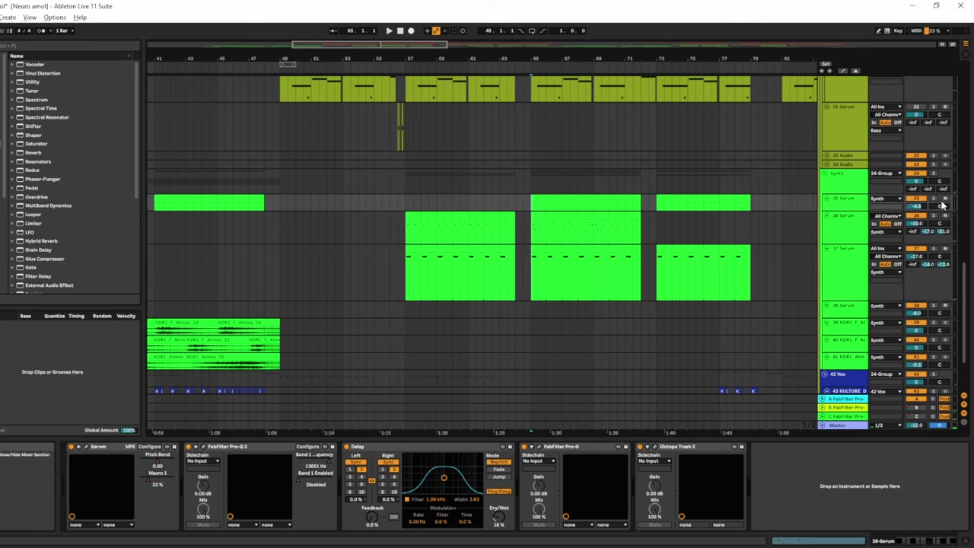
pyautogui.press('space')
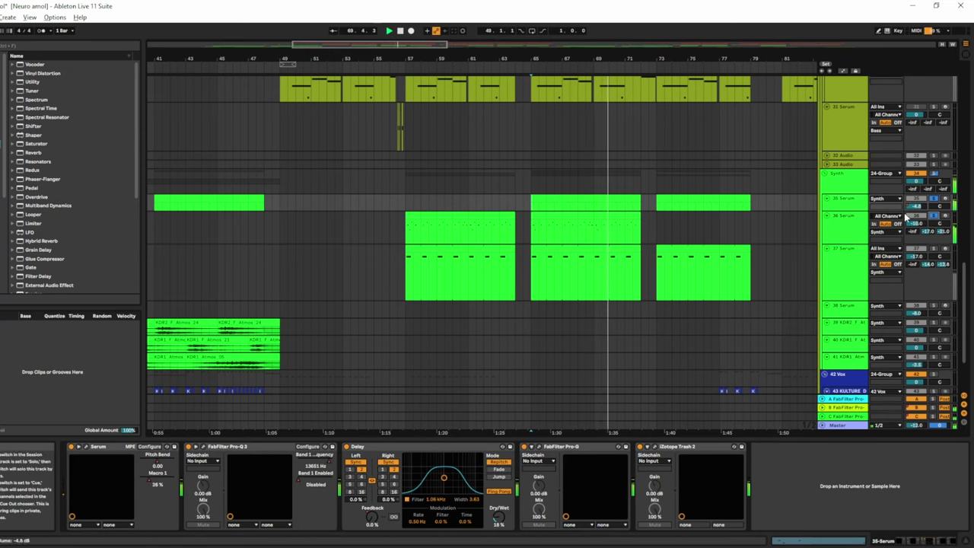
pyautogui.press('space')
pyautogui.scroll(-5, 639, 254)
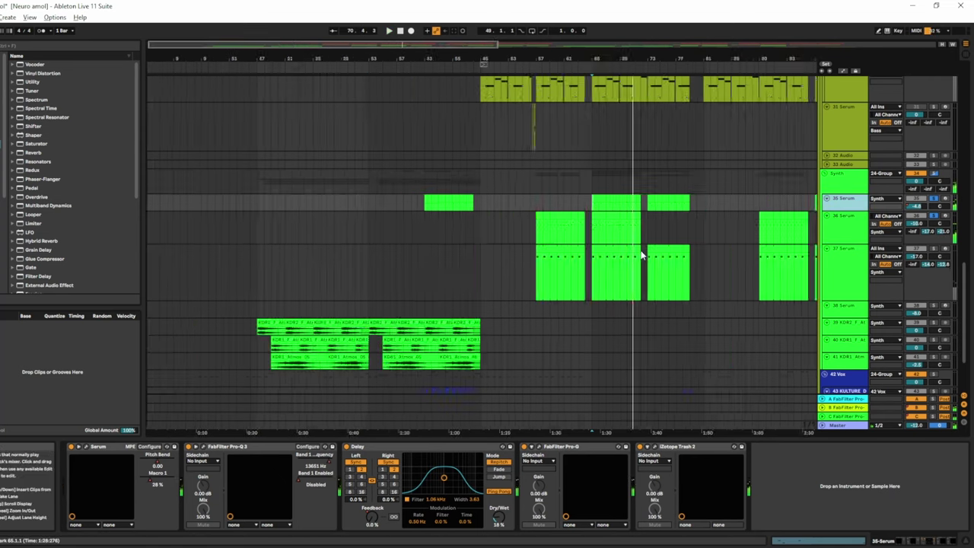
pyautogui.scroll(-1, 403, 259)
pyautogui.scroll(5, 320, 244)
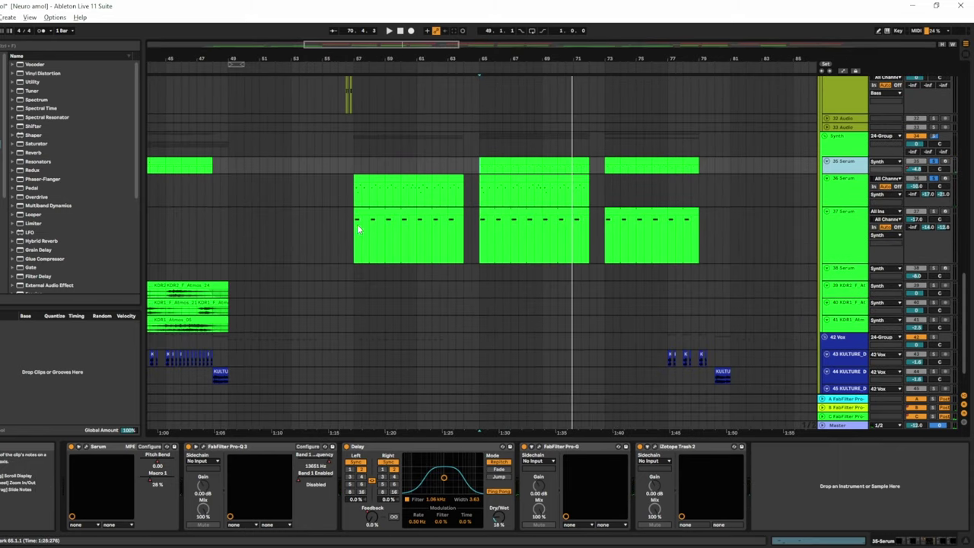
# - Solo the 37 Serum track, then play the synth layers together from bar 57
pyautogui.click(936, 217)
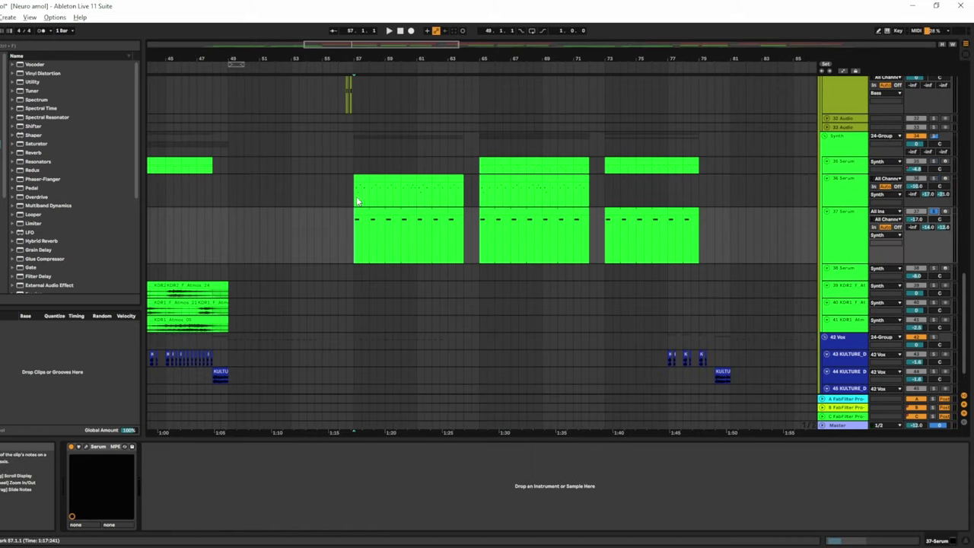
pyautogui.scroll(3, 360, 231)
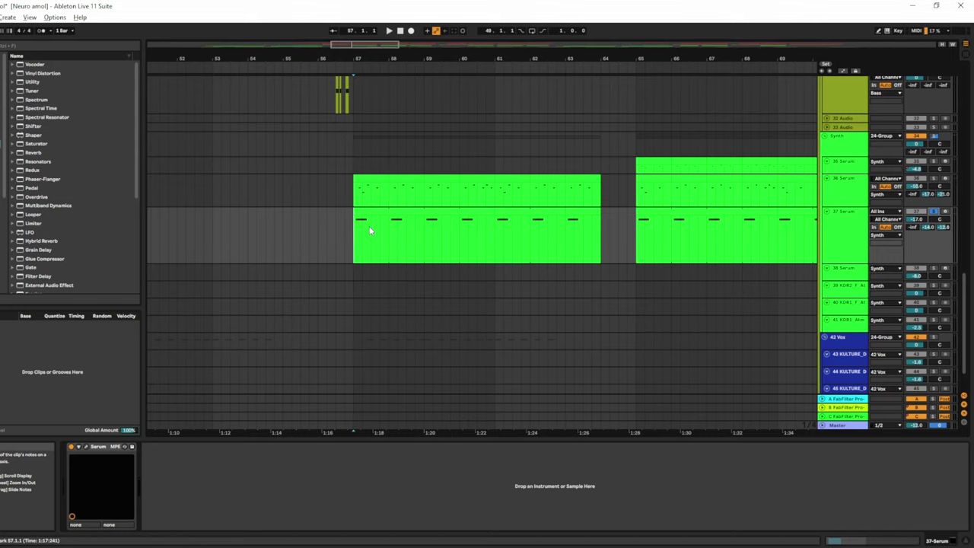
pyautogui.scroll(-3, 370, 229)
pyautogui.press('space')
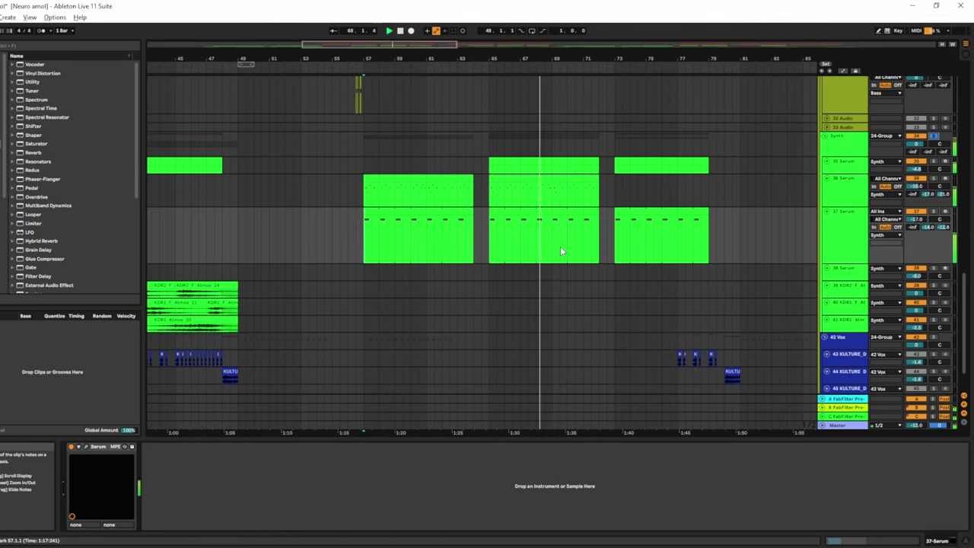
# - Select the Drums group at bar 49, hide the automation lanes, and fold the Drums group and the 24 Group
pyautogui.scroll(-6, 562, 250)
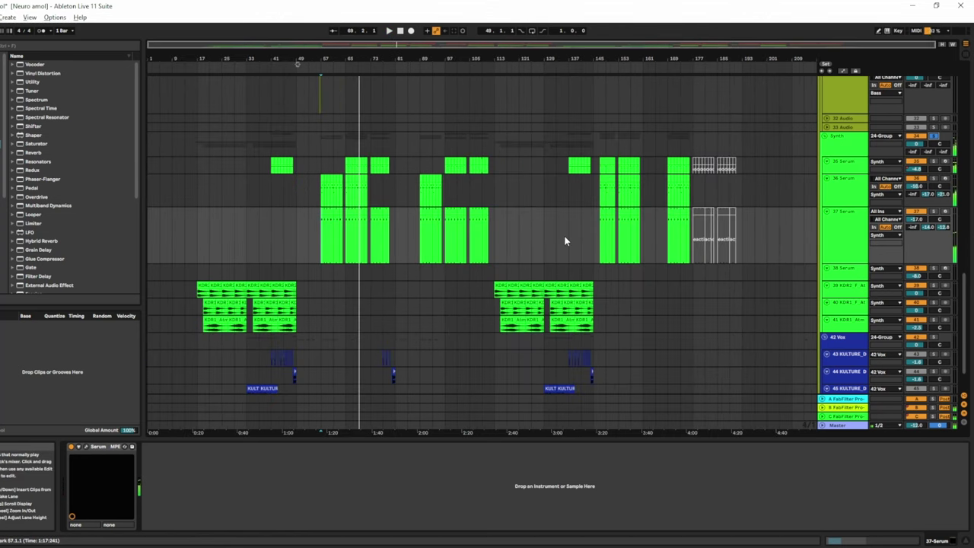
pyautogui.scroll(-3, 509, 261)
pyautogui.scroll(2, 348, 251)
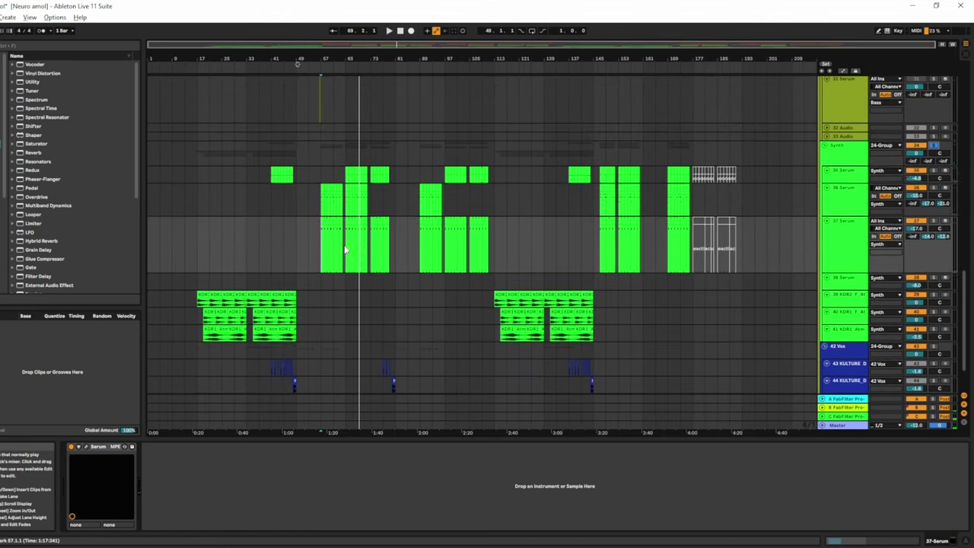
pyautogui.scroll(5, 343, 274)
pyautogui.scroll(10, 264, 278)
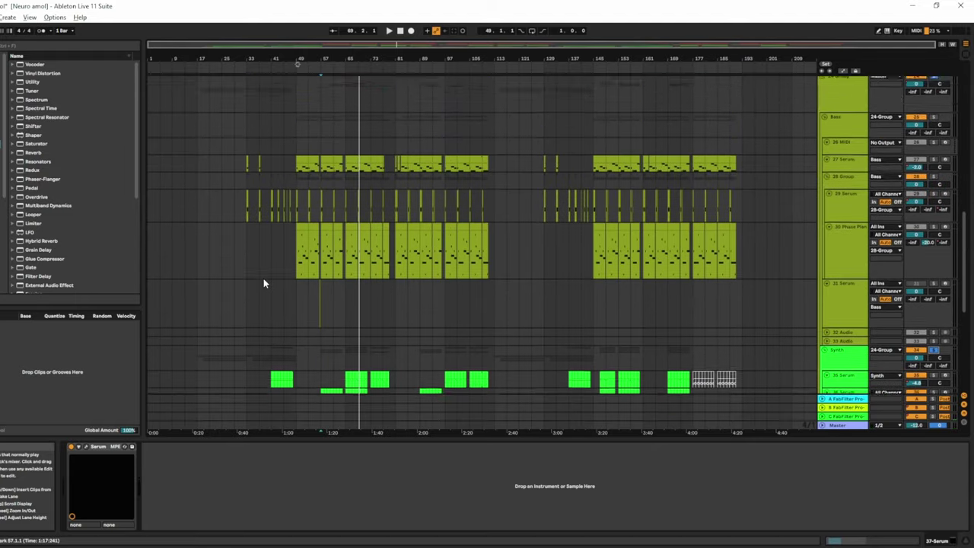
pyautogui.click(837, 107)
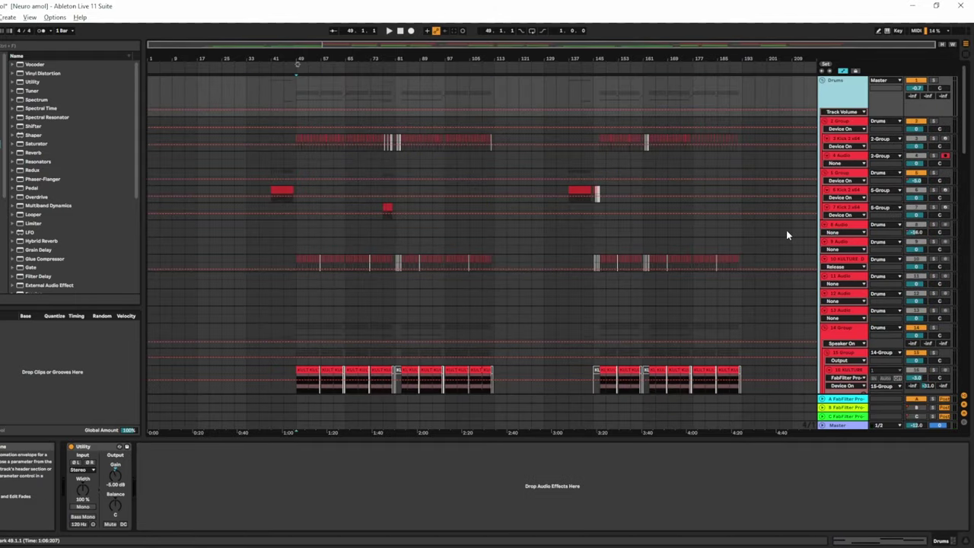
pyautogui.press('a')
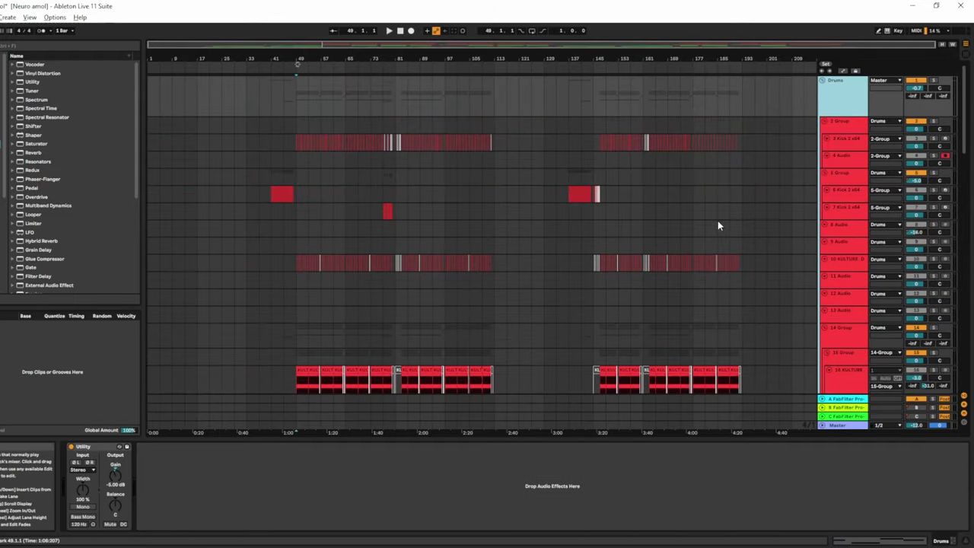
pyautogui.click(823, 81)
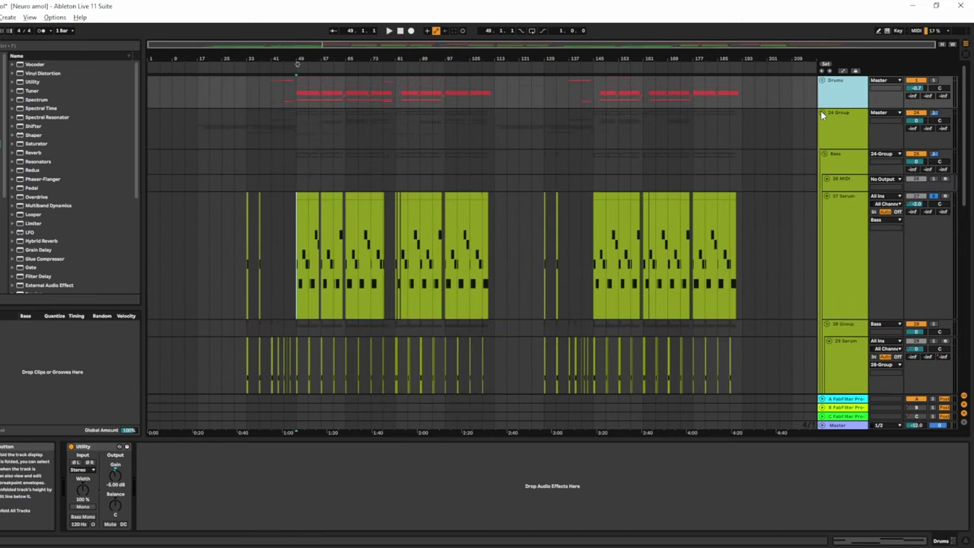
pyautogui.click(822, 112)
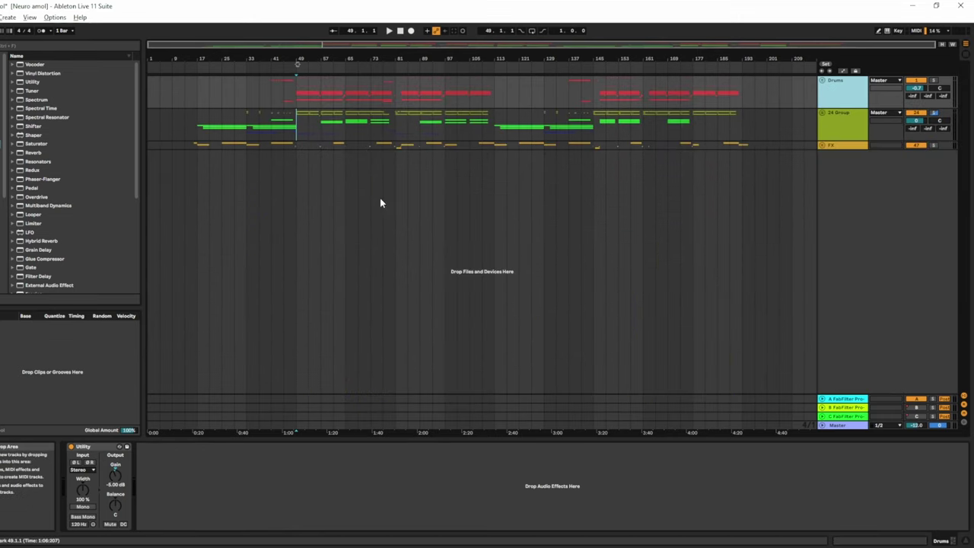
# - Unfold the 24 Group and reduce the heights of the 27 Serum, 29 Serum and 30 Phase Plant tracks
pyautogui.doubleClick(848, 131)
pyautogui.doubleClick(846, 131)
pyautogui.doubleClick(845, 130)
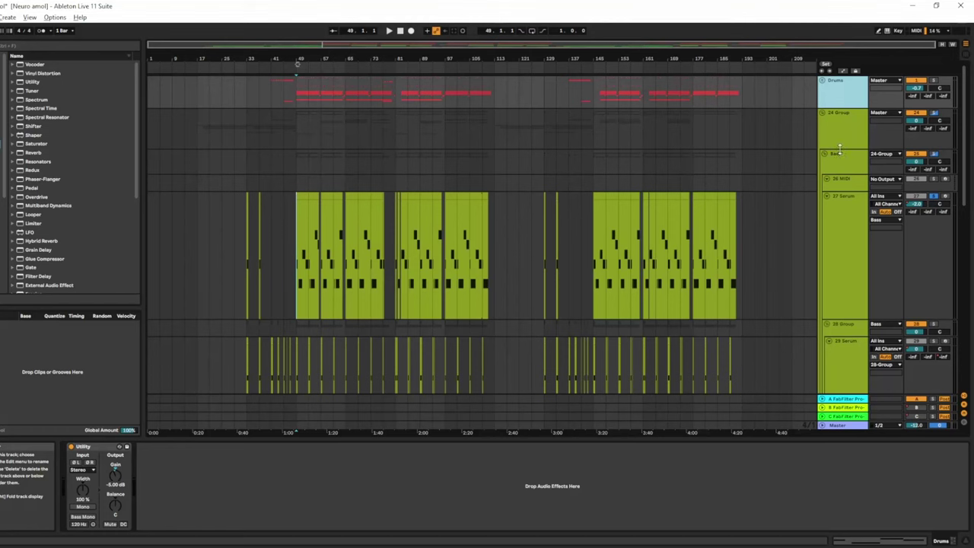
pyautogui.scroll(-7, 852, 217)
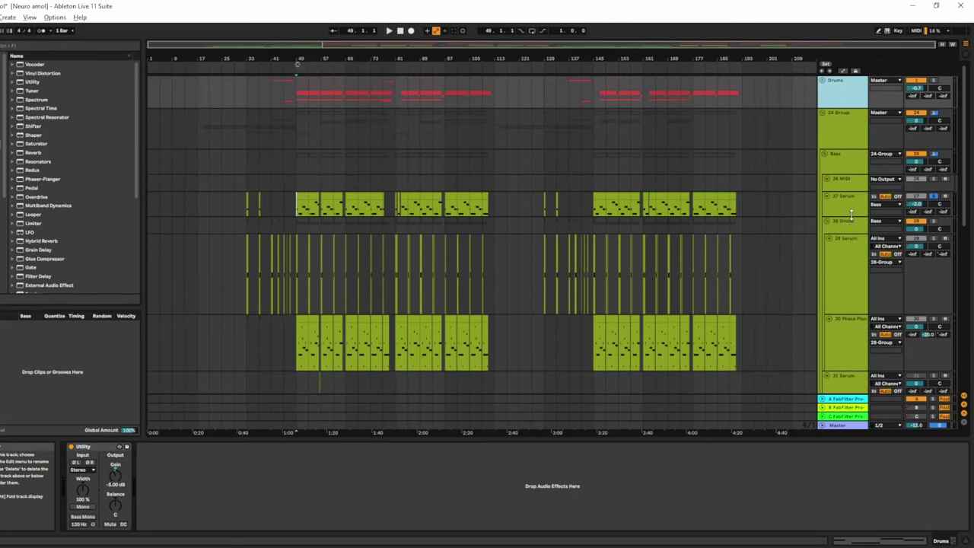
pyautogui.scroll(-5, 846, 255)
pyautogui.scroll(-5, 847, 247)
pyautogui.scroll(-5, 846, 278)
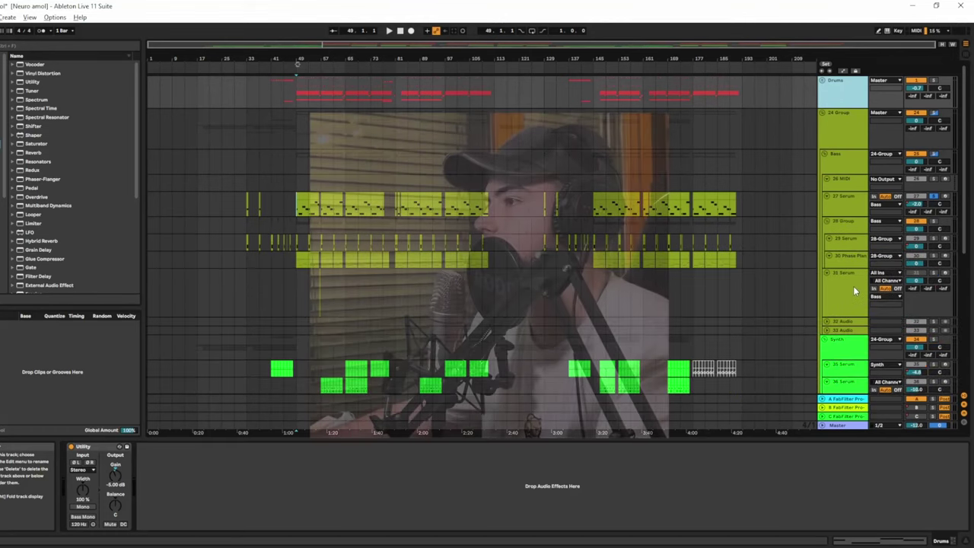